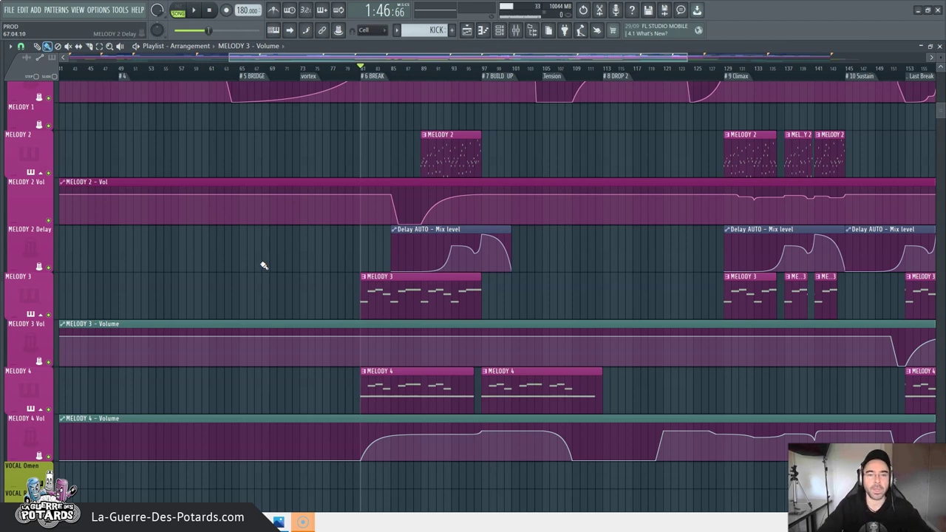
# Step: Step the song position through the arrangement's sections from the intro to # 5 BRIDGE, # 6 BREAK and # 8 DROP 2
pyautogui.scroll(-2, 456, 73)
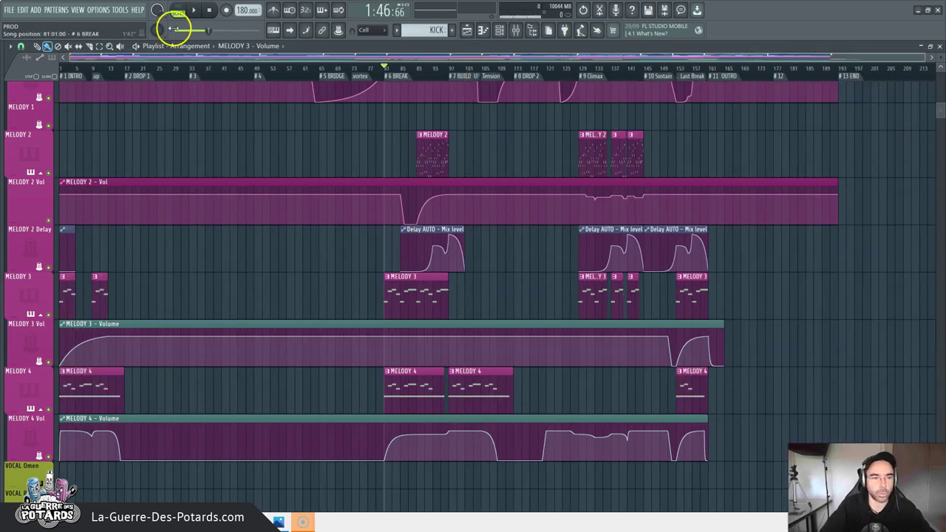
pyautogui.moveTo(76, 66); pyautogui.dragTo(320, 72)
pyautogui.scroll(2, 314, 71)
pyautogui.click(289, 70)
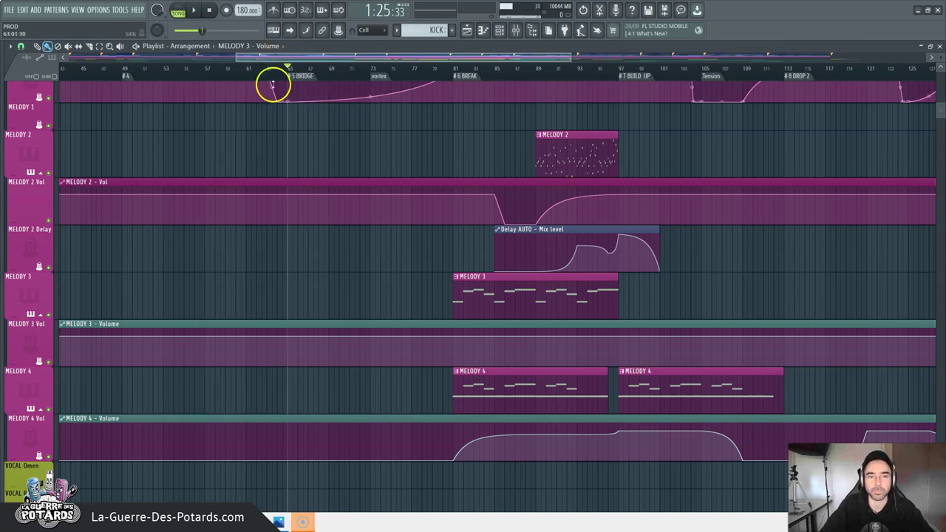
pyautogui.moveTo(198, 70); pyautogui.dragTo(552, 63)
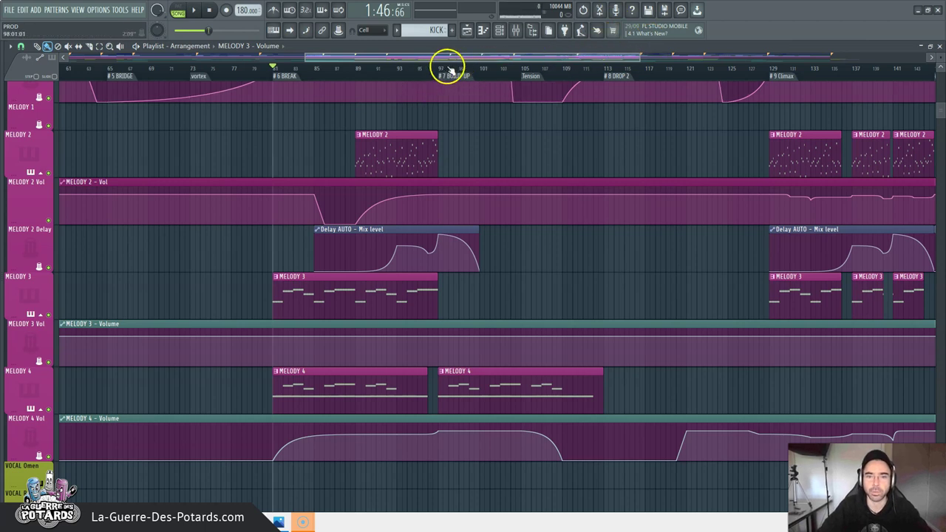
pyautogui.moveTo(462, 67); pyautogui.dragTo(605, 65)
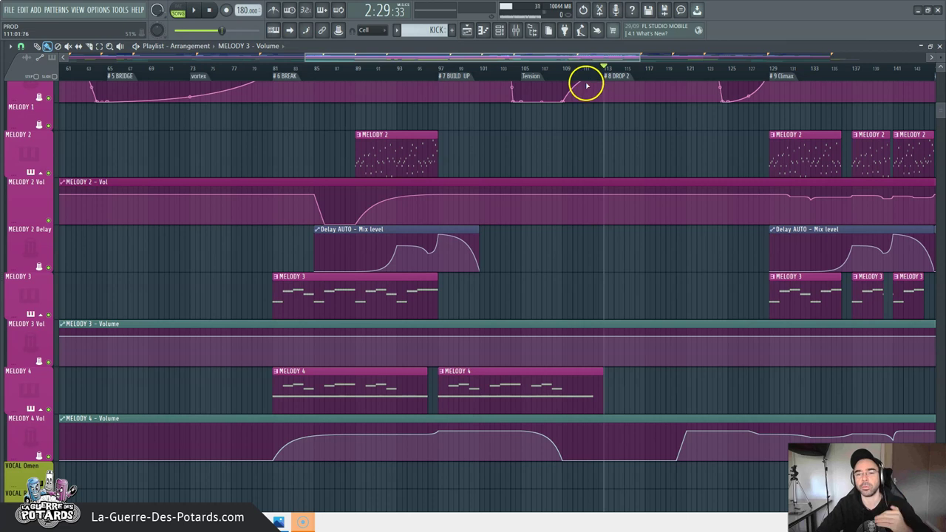
pyautogui.scroll(-3, 574, 67)
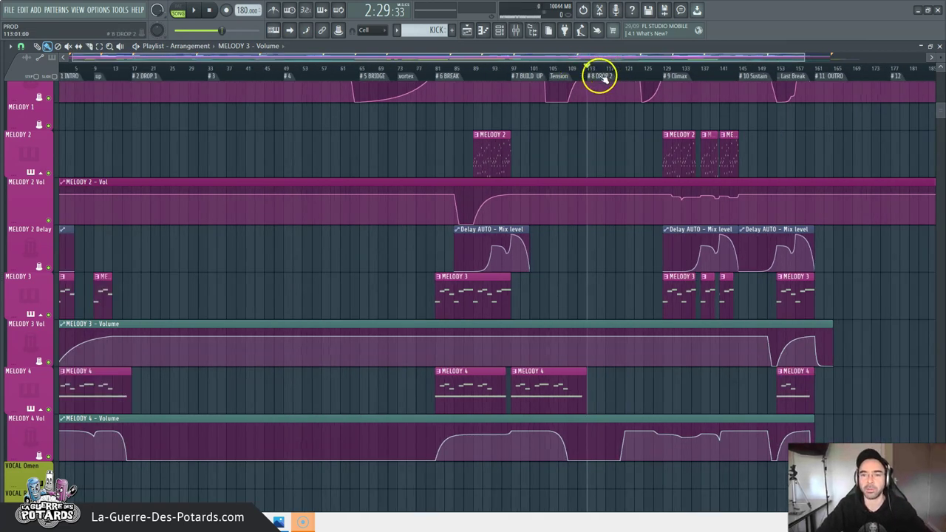
pyautogui.moveTo(610, 57); pyautogui.dragTo(659, 54)
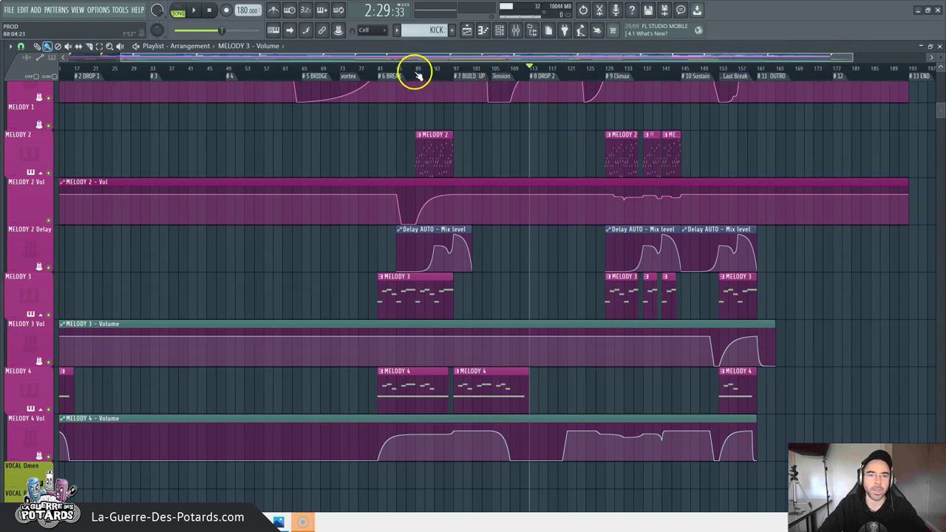
# Step: Set the song position to the start of # 6 BREAK at bar 81 and start playback
pyautogui.scroll(4, 412, 72)
pyautogui.scroll(-1, 390, 72)
pyautogui.scroll(-2, 298, 93)
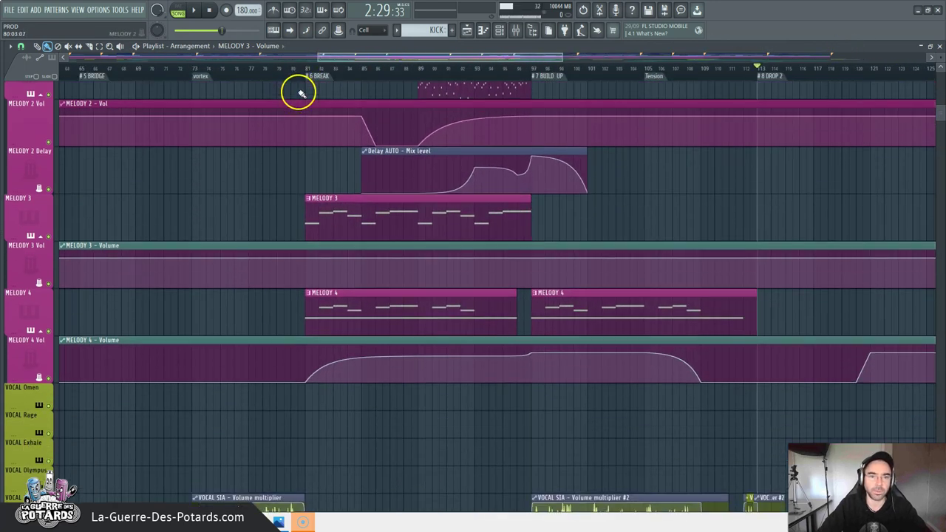
pyautogui.scroll(3, 283, 97)
pyautogui.click(313, 68)
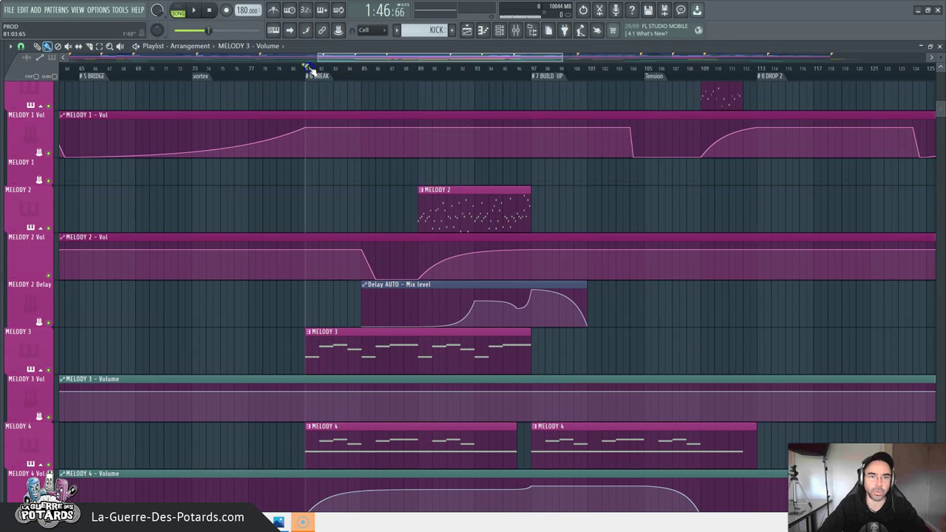
pyautogui.scroll(-2, 347, 97)
pyautogui.scroll(2, 346, 97)
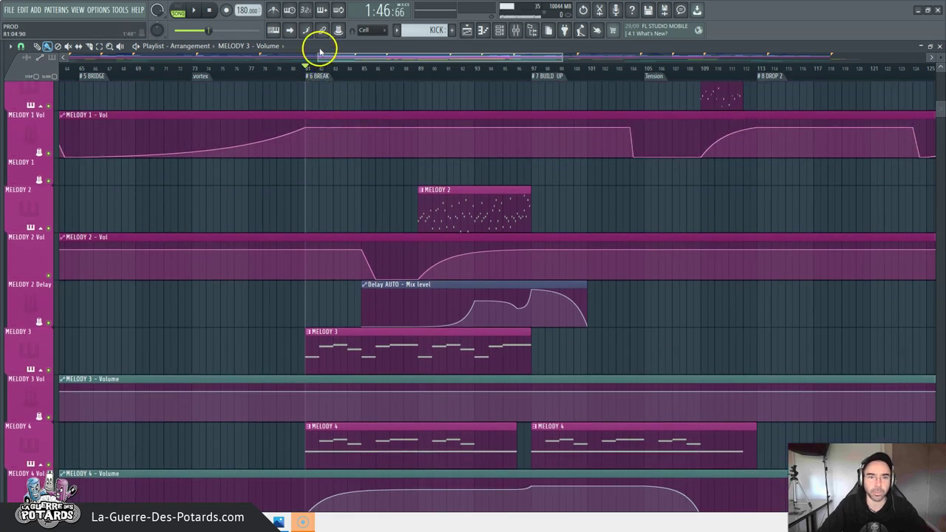
pyautogui.scroll(-1, 348, 127)
pyautogui.press('space')
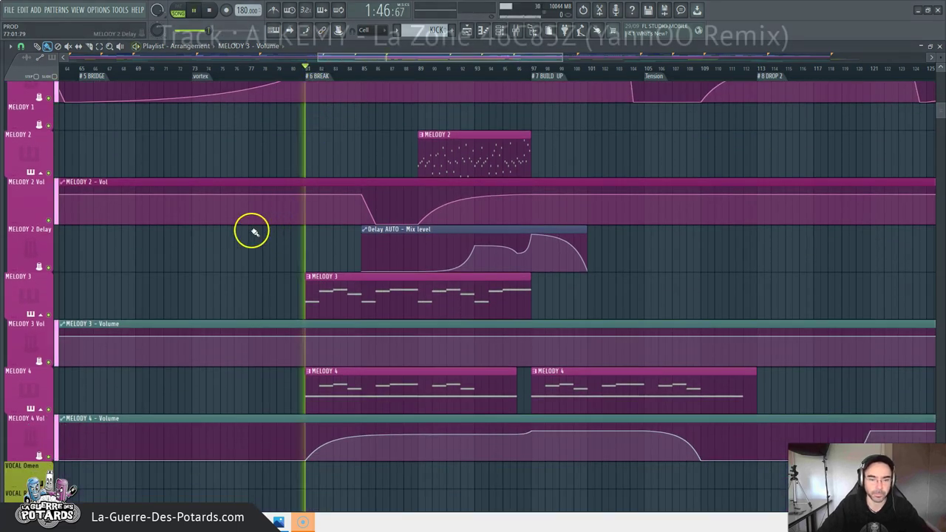
# Step: Show the mixer during playback, select the MELODY 3 channel to check the melody levels, and hide the mixer
pyautogui.press('F9')
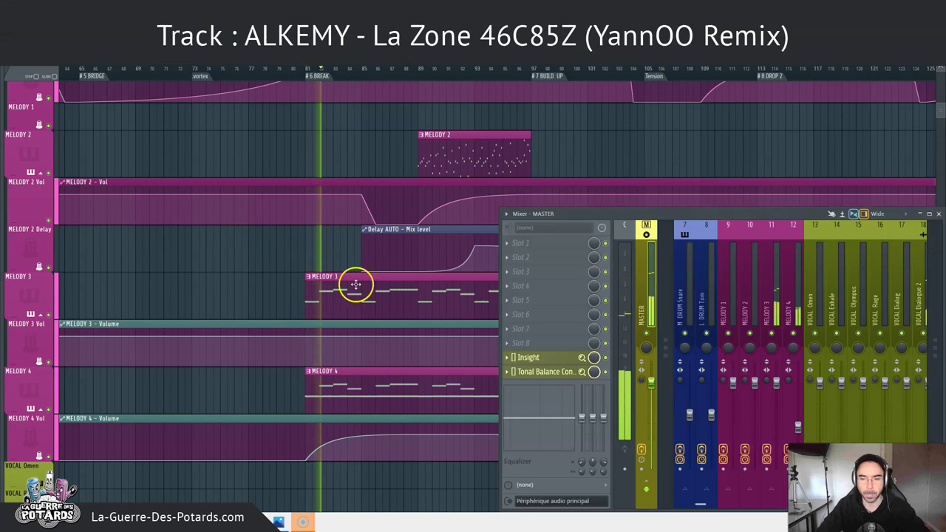
pyautogui.click(773, 303)
pyautogui.press('F9')
pyautogui.press('F9')
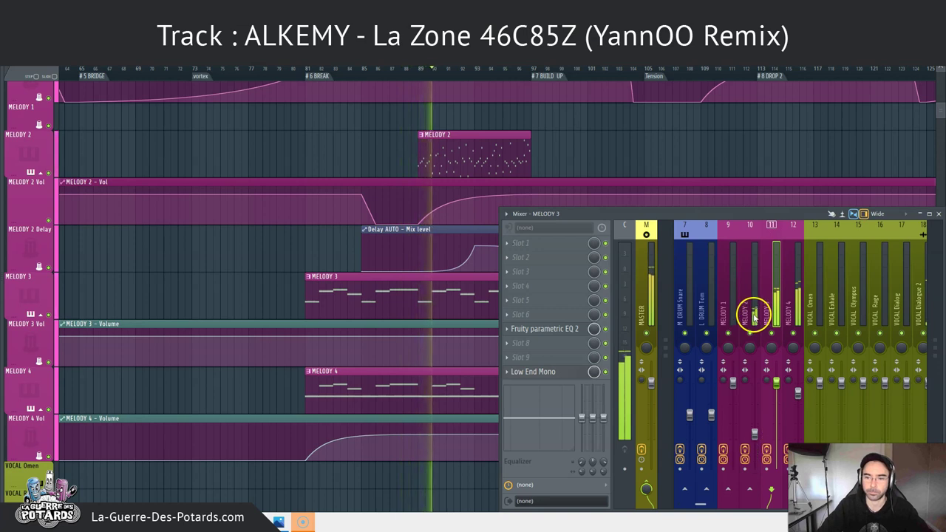
pyautogui.press('F9')
# Step: Follow the vocal and melody tracks during playback from # 6 BREAK into # 7 BUILD UP, and stop playback
pyautogui.scroll(-3, 495, 221)
pyautogui.scroll(-4, 469, 332)
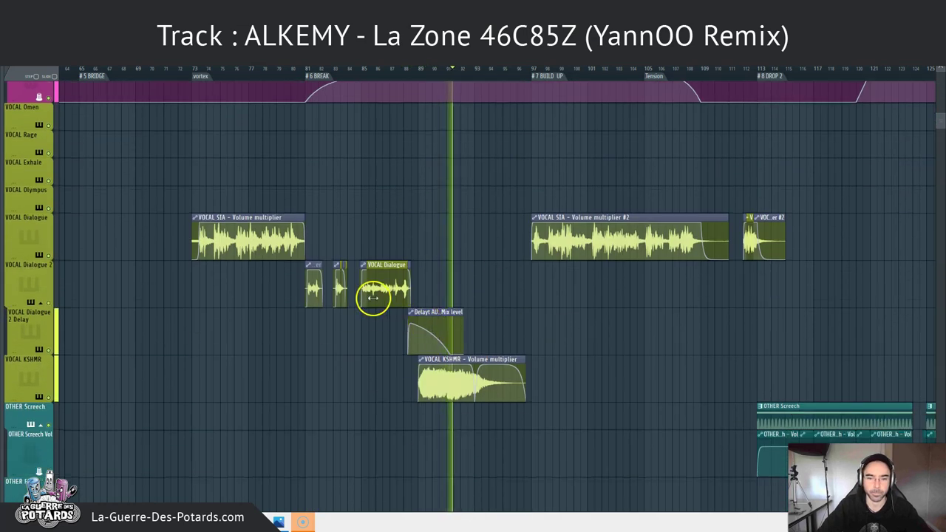
pyautogui.scroll(-3, 459, 317)
pyautogui.scroll(4, 466, 317)
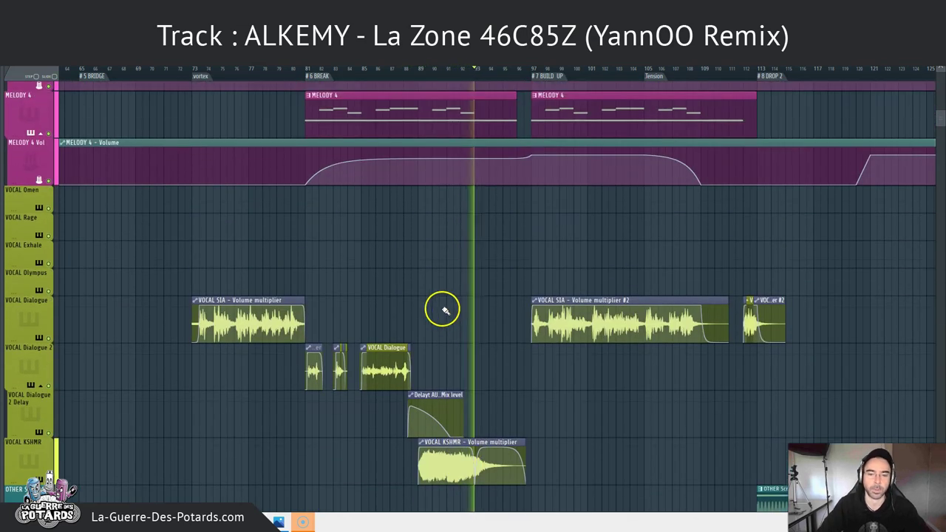
pyautogui.scroll(8, 418, 318)
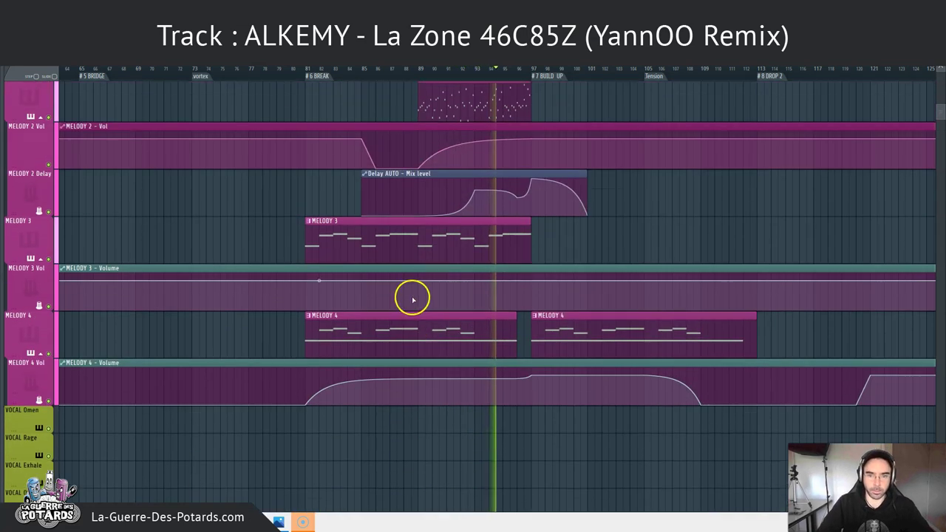
pyautogui.scroll(-2, 467, 289)
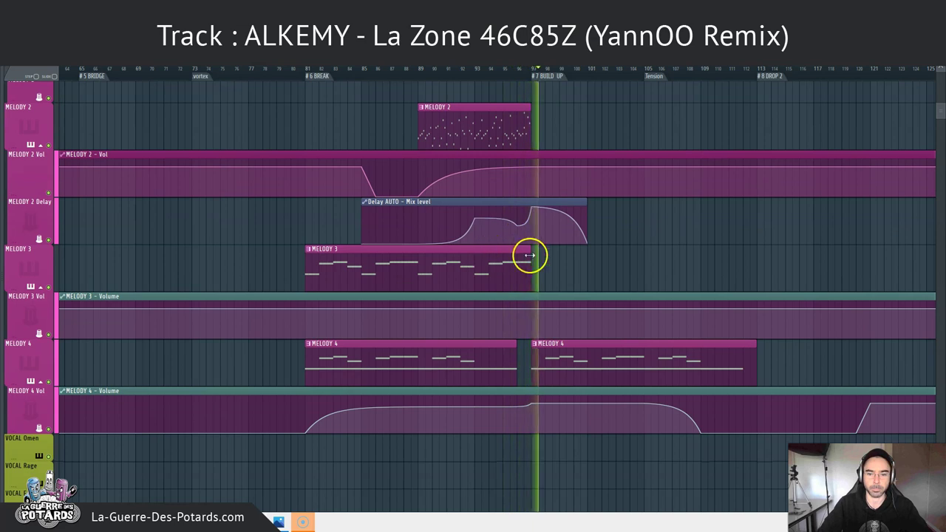
pyautogui.scroll(-6, 528, 254)
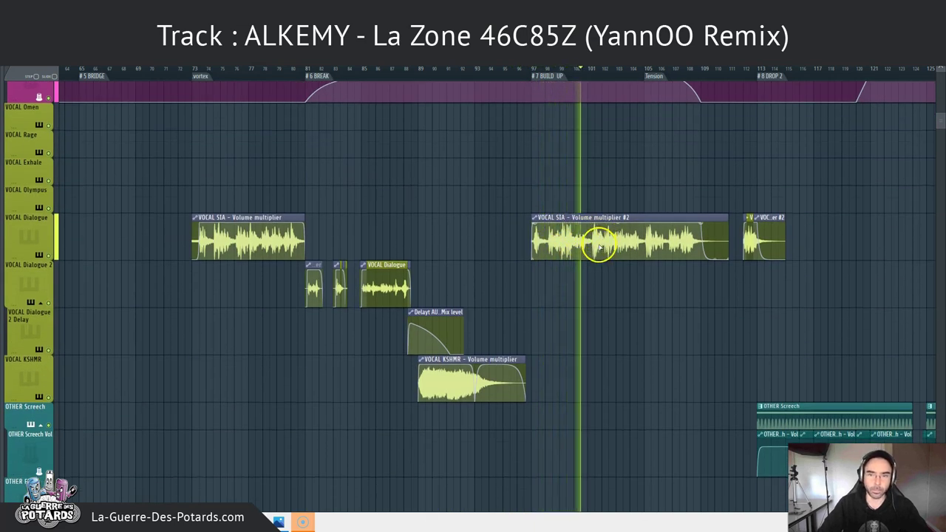
pyautogui.press('space')
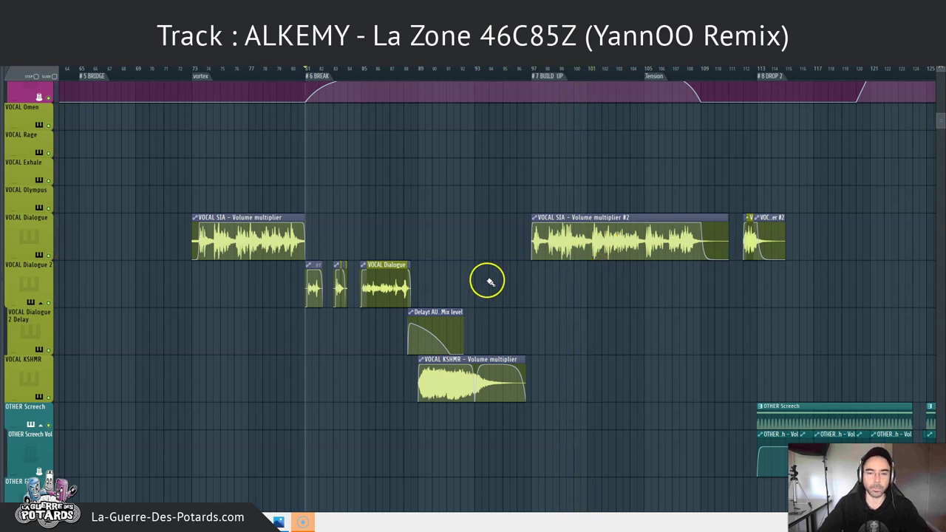
# Step: Compare the melody patterns with the vocal dialogue clips across the break and build-up
pyautogui.scroll(3, 555, 293)
pyautogui.scroll(-3, 399, 275)
pyautogui.scroll(4, 676, 155)
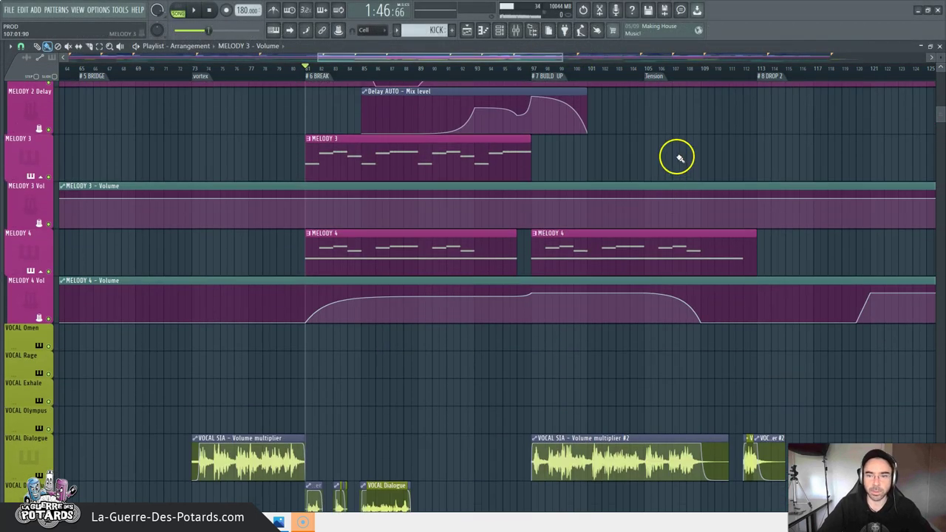
pyautogui.scroll(-2, 362, 255)
pyautogui.scroll(-2, 334, 271)
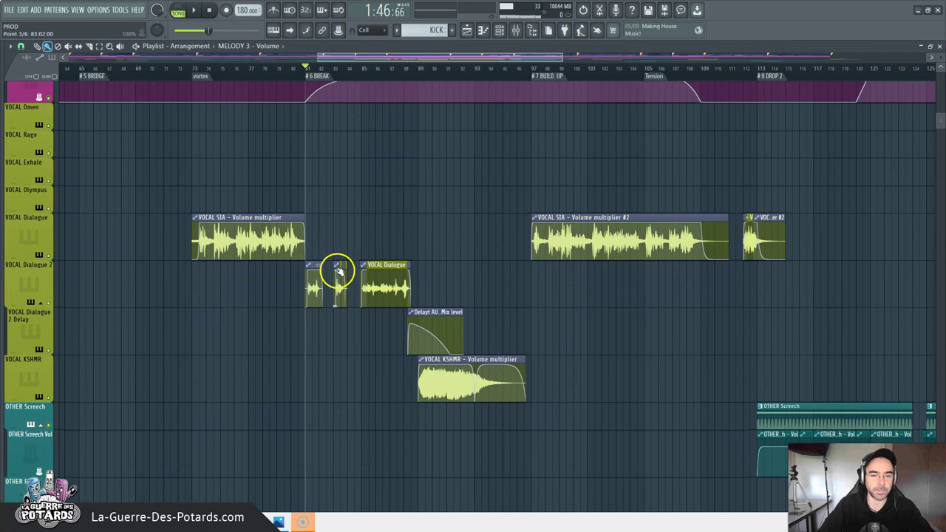
pyautogui.scroll(3, 422, 222)
pyautogui.scroll(4, 395, 281)
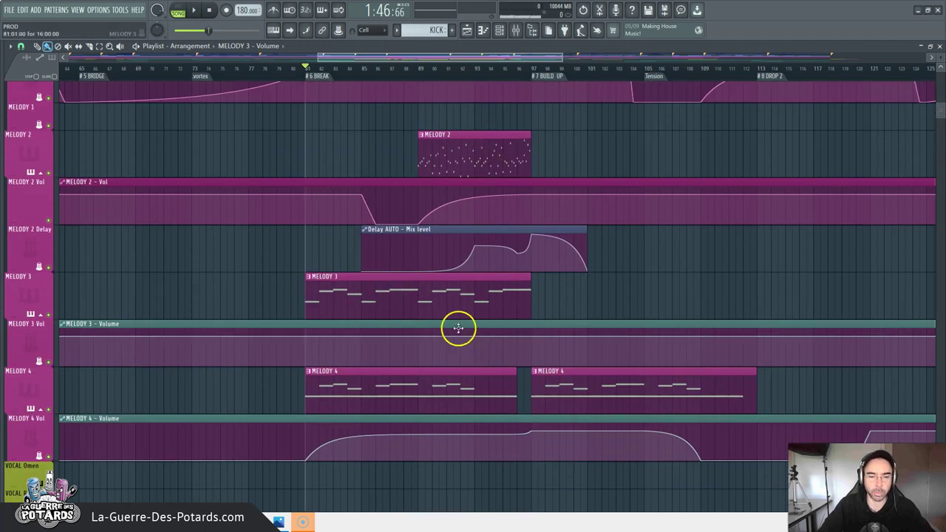
# Step: Solo the MELODY 4 track, enable its MELODY 4 Vol automation track, and play the break to hear it alone
pyautogui.rightClick(51, 411)
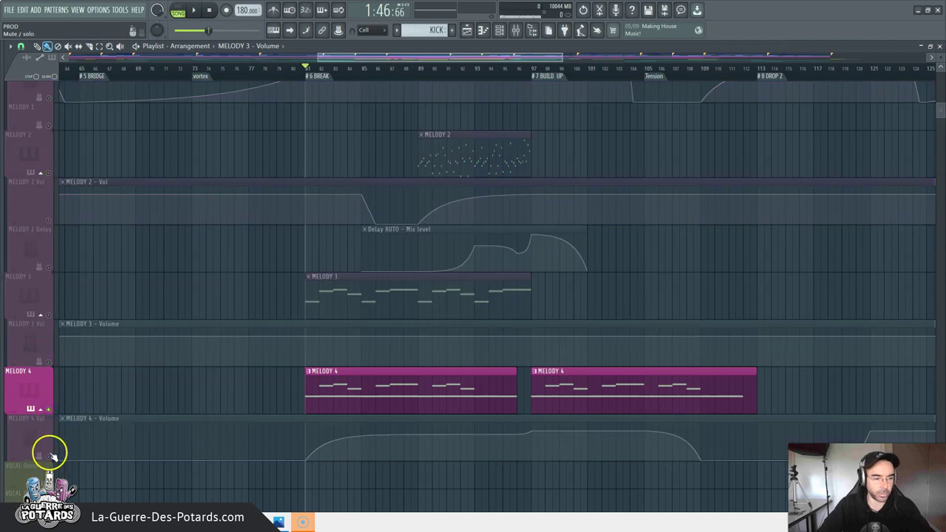
pyautogui.click(49, 456)
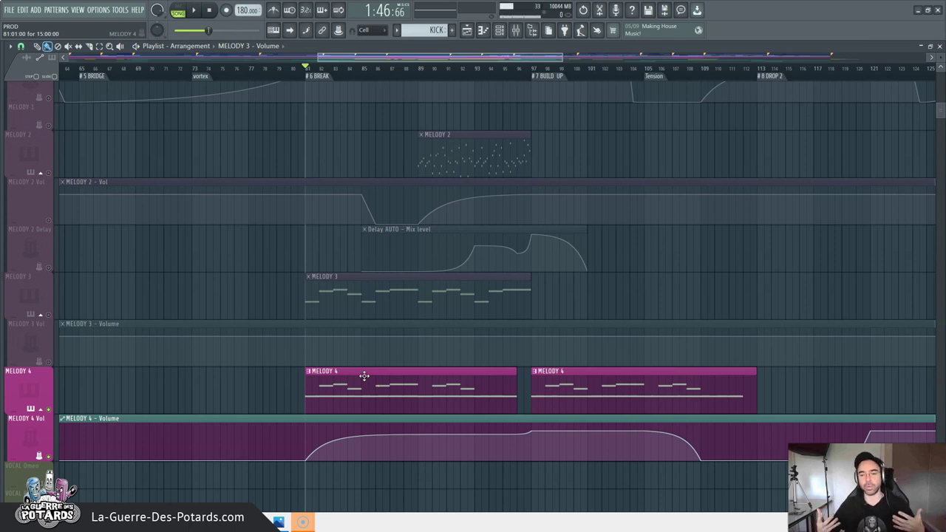
pyautogui.press('space')
pyautogui.click(350, 406)
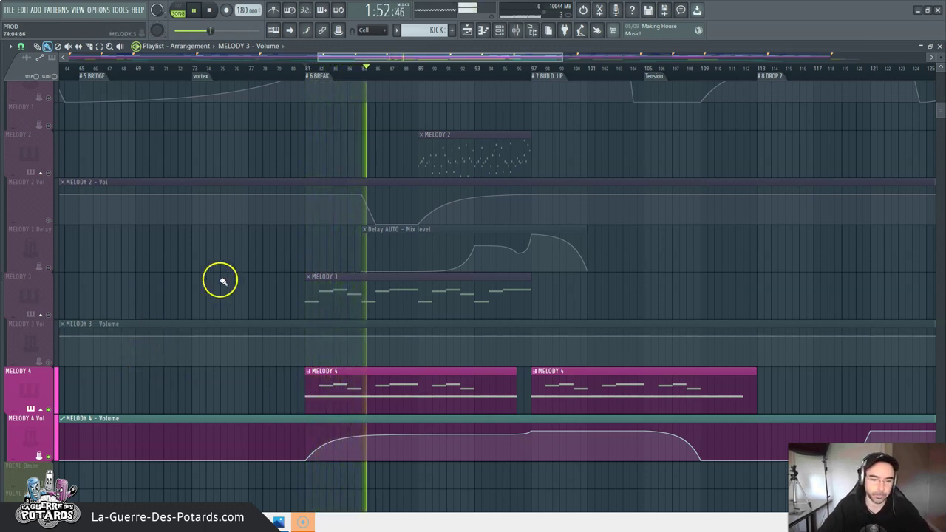
pyautogui.press('space')
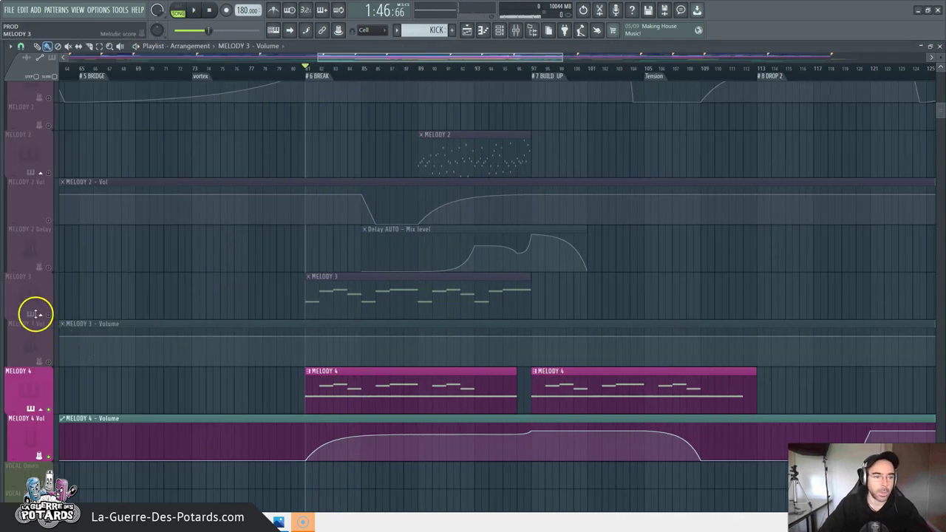
# Step: Enable the MELODY 3 and MELODY 3 Vol tracks and play the break with both melodies together
pyautogui.click(46, 315)
pyautogui.click(47, 361)
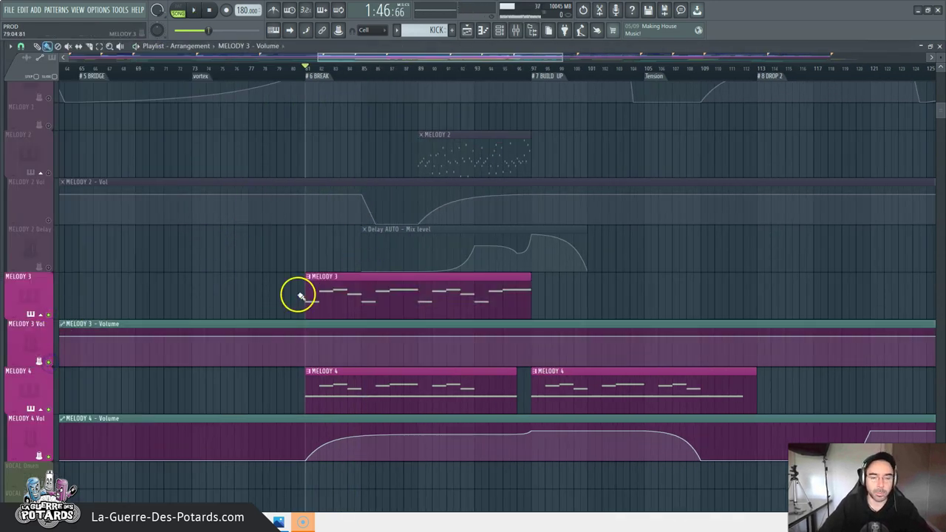
pyautogui.press('space')
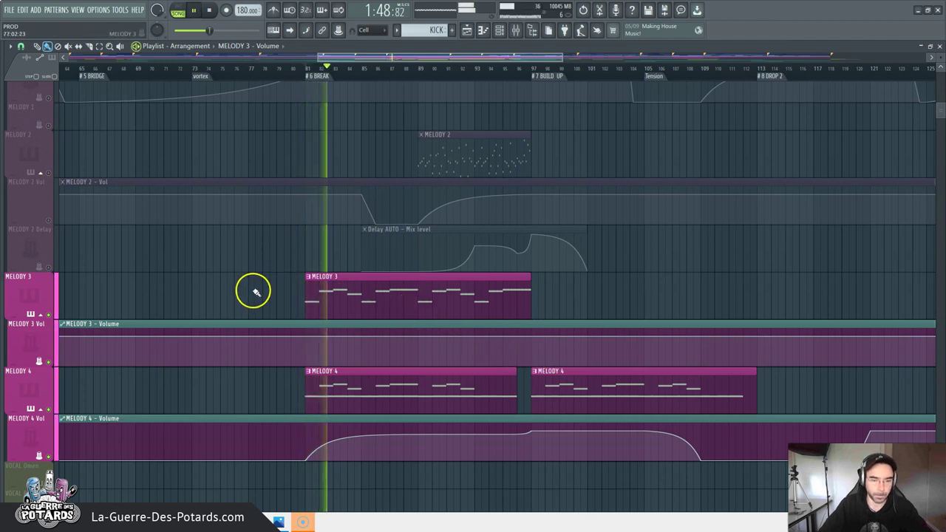
pyautogui.scroll(1, 253, 294)
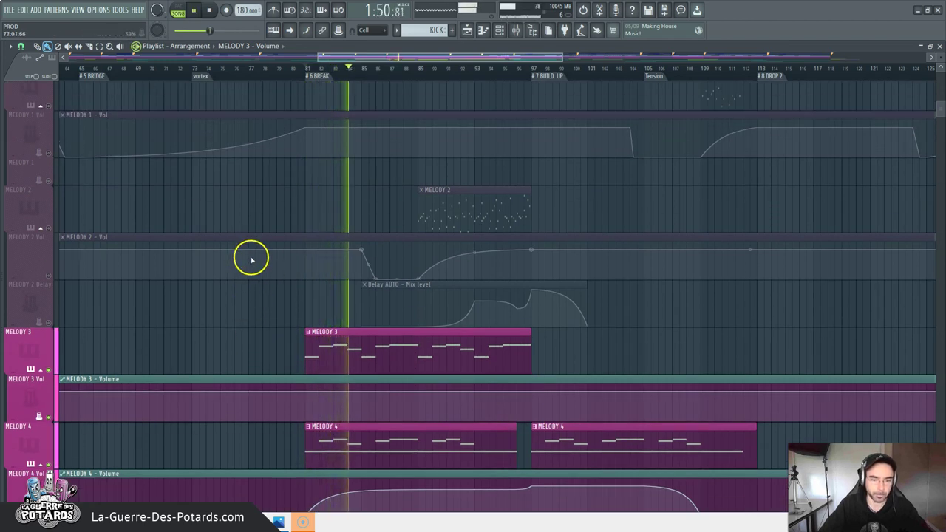
pyautogui.scroll(-4, 250, 257)
pyautogui.scroll(8, 248, 256)
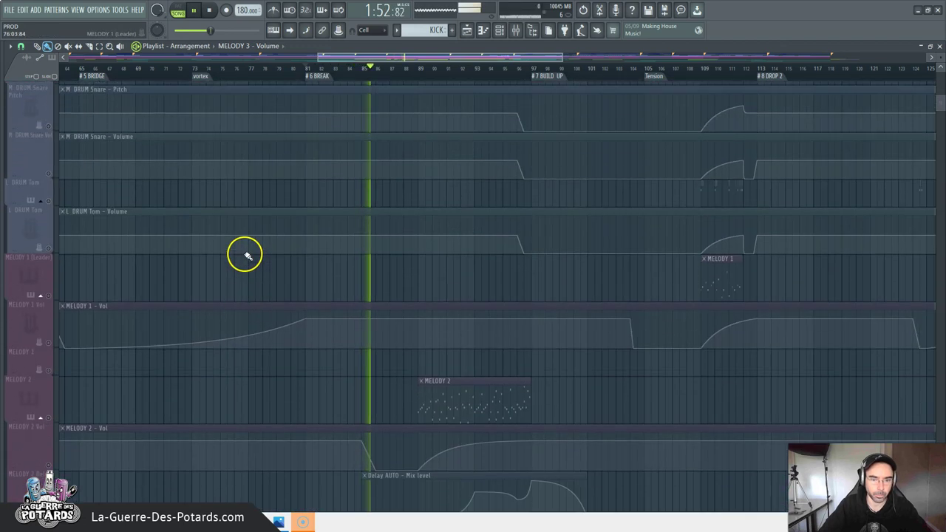
pyautogui.scroll(-1, 248, 256)
pyautogui.press('space')
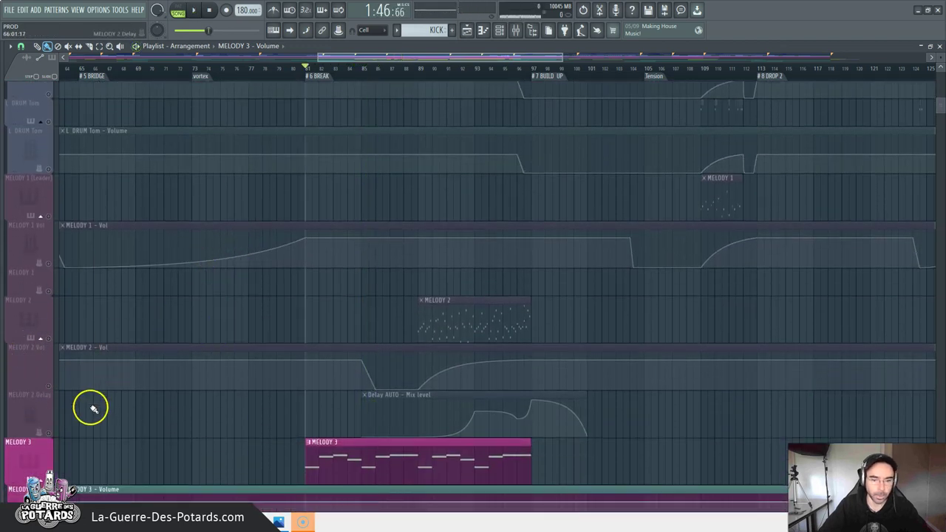
# Step: Enable the MELODY 2 track and set the song position to bar 89, where its clip in the break starts
pyautogui.click(50, 338)
pyautogui.click(419, 69)
pyautogui.scroll(-1, 465, 122)
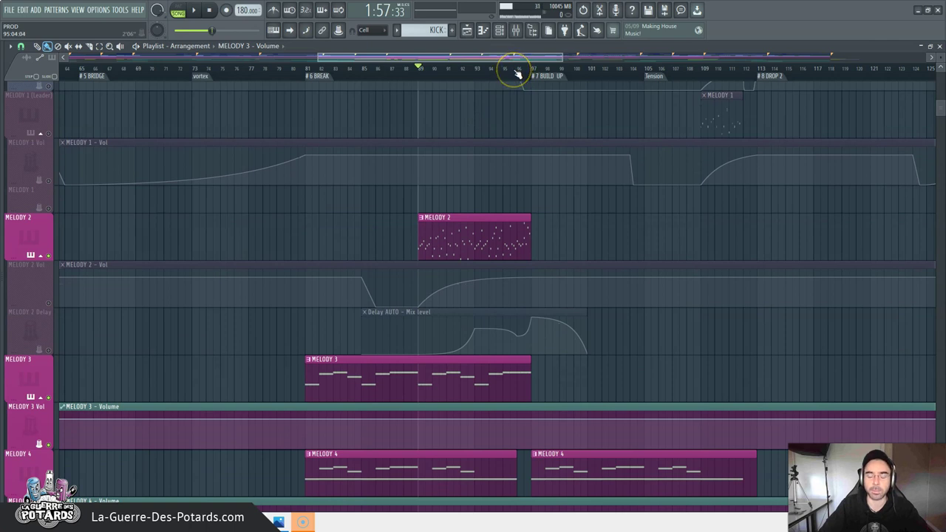
# Step: Examine where the MELODY 2 clips occur in the arrangement, from # 6 BREAK to # 9 Climax
pyautogui.scroll(-3, 517, 74)
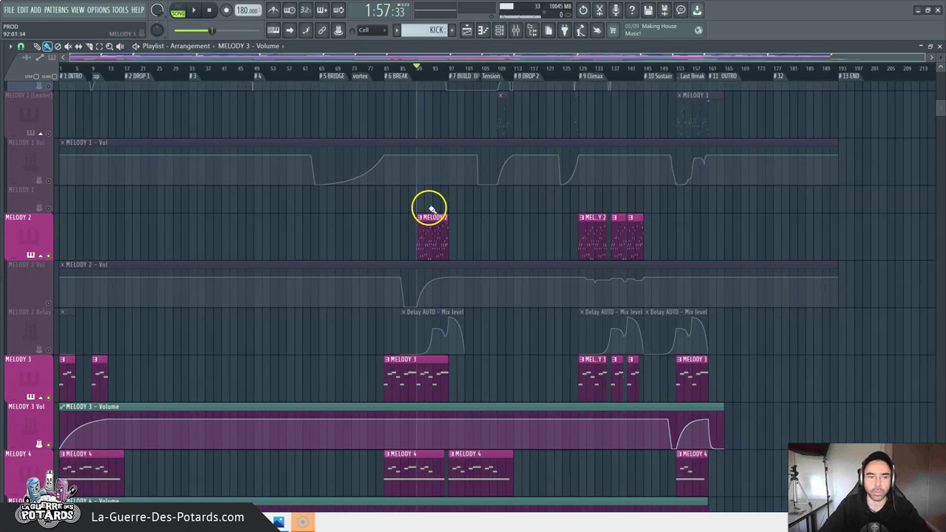
pyautogui.scroll(2, 431, 75)
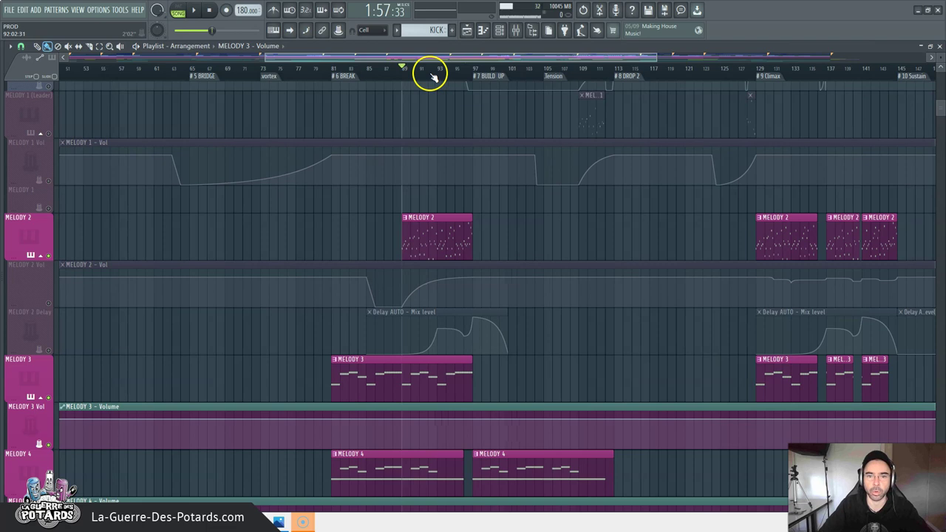
pyautogui.scroll(-1, 430, 76)
pyautogui.scroll(-1, 457, 65)
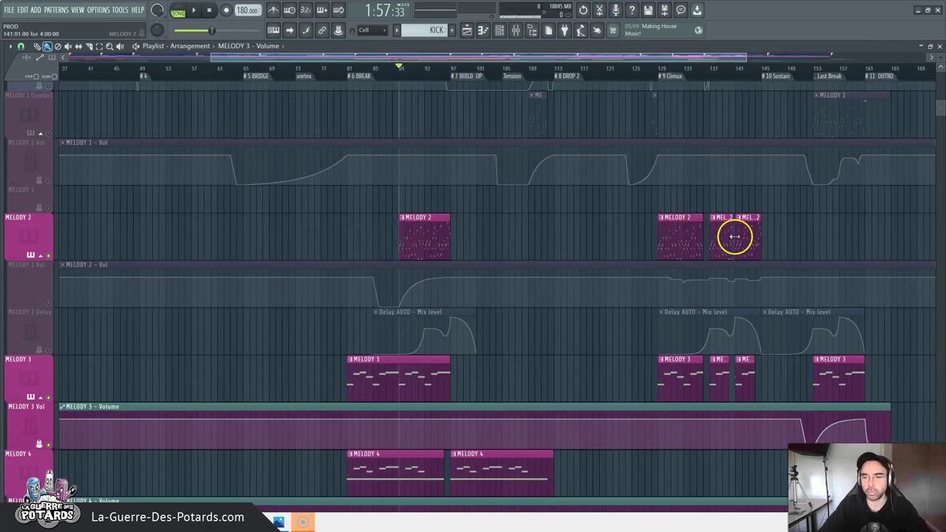
pyautogui.scroll(1, 435, 77)
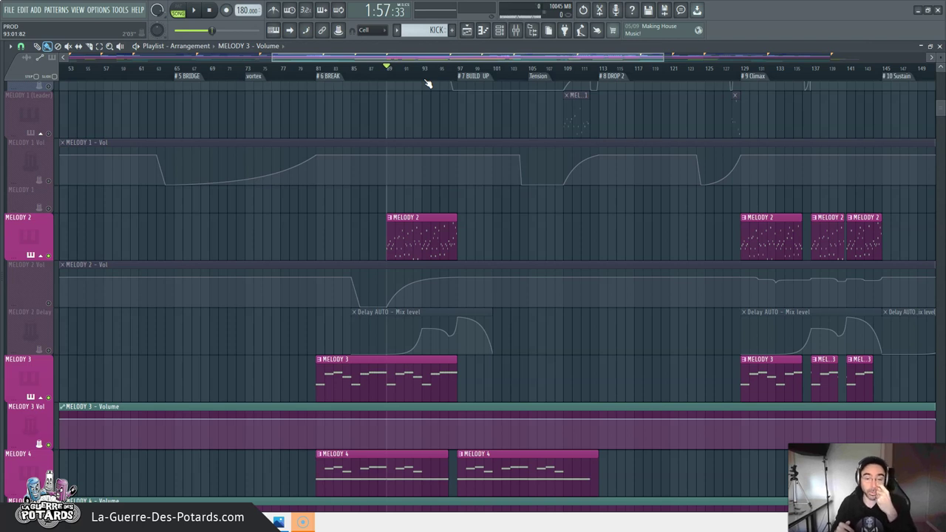
# Step: Solo the MELODY 2 track, enable its MELODY 2 Vol and MELODY 2 Delay automation tracks, and play from bar 89
pyautogui.click(49, 302)
pyautogui.click(49, 350)
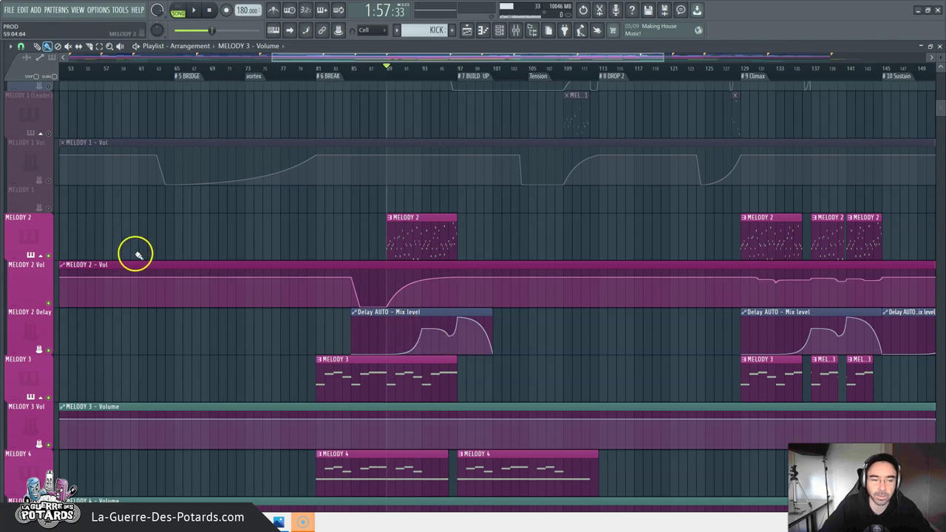
pyautogui.rightClick(49, 256)
pyautogui.click(51, 304)
pyautogui.click(48, 349)
pyautogui.press('space')
pyautogui.scroll(2, 395, 70)
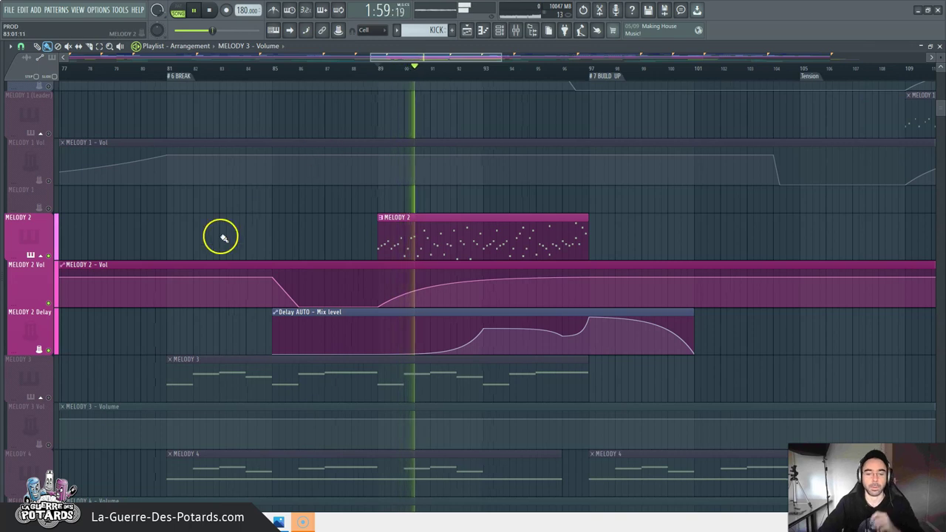
# Step: Inspect the MELODY 2 channel in the mixer while its clip plays, close the mixer, and stop playback after the clip
pyautogui.press('F9')
pyautogui.click(750, 312)
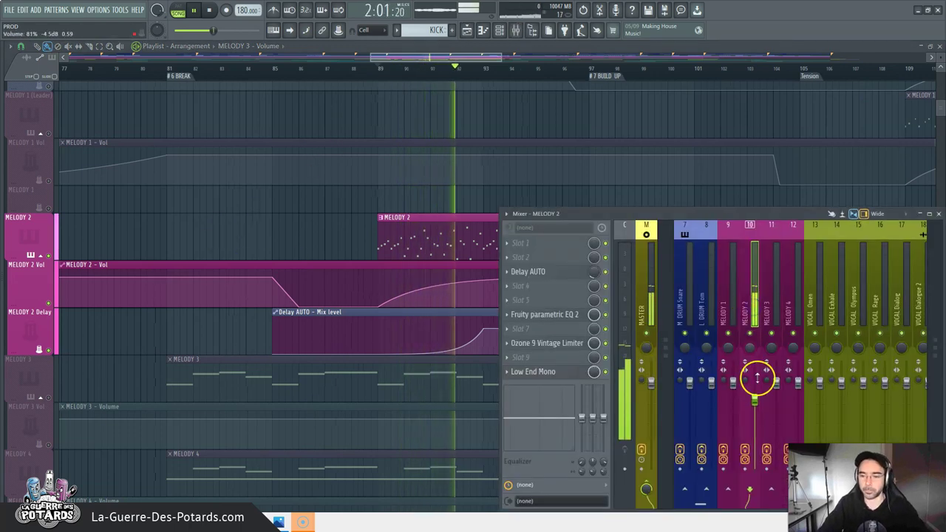
pyautogui.press('F9')
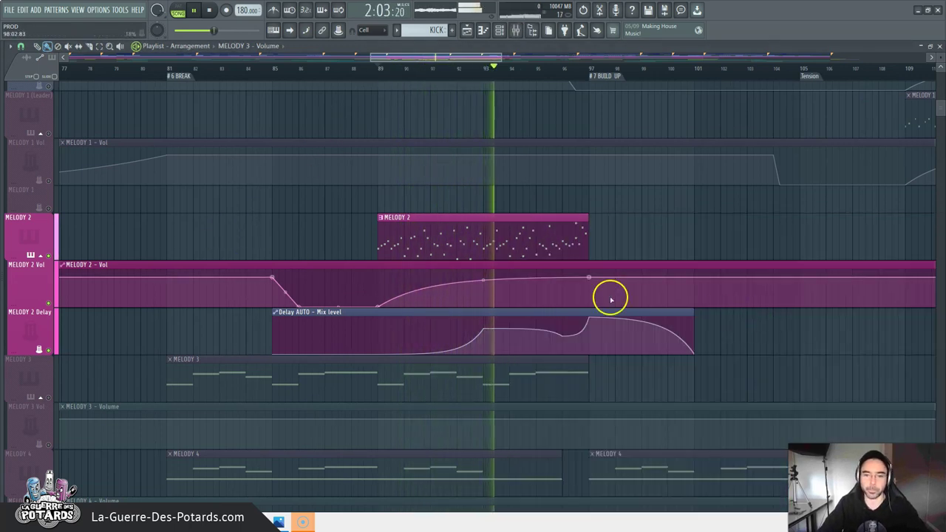
pyautogui.scroll(-1, 585, 74)
pyautogui.scroll(-1, 591, 74)
pyautogui.scroll(1, 695, 74)
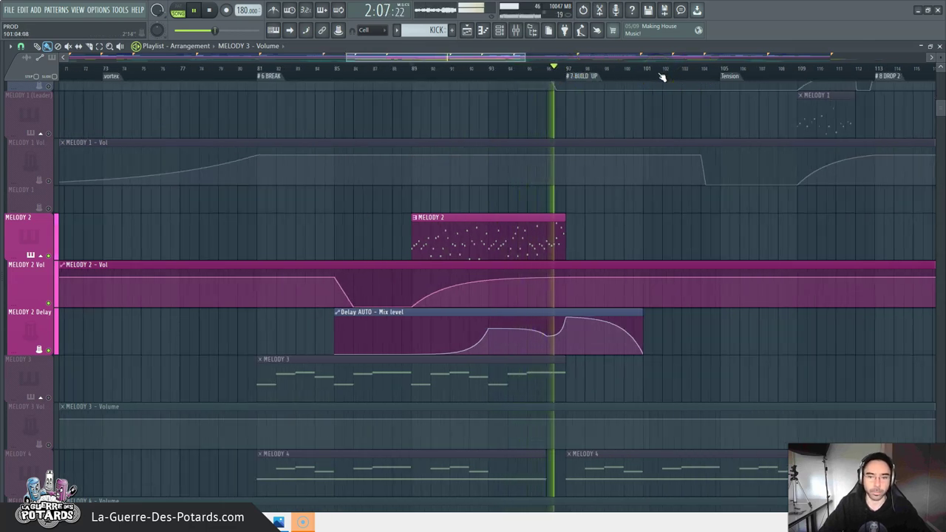
pyautogui.press('space')
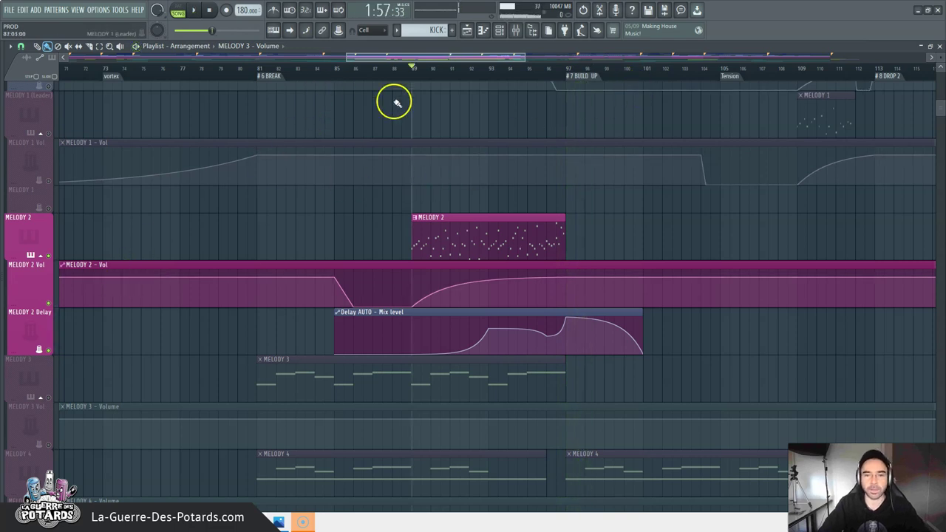
# Step: Examine the MELODY 2 clips and their volume and delay automation across the arrangement, comparing # 6 BREAK with # 9 Climax
pyautogui.scroll(-5, 509, 70)
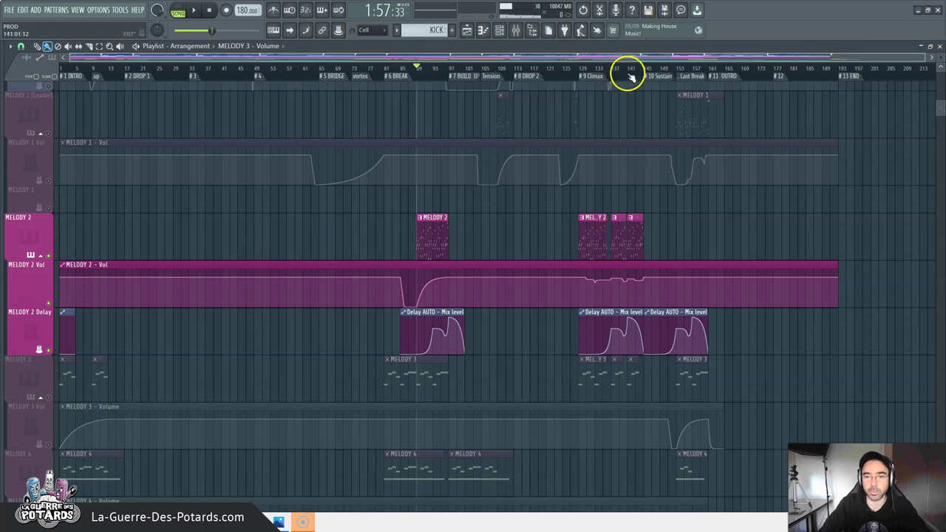
pyautogui.scroll(3, 623, 69)
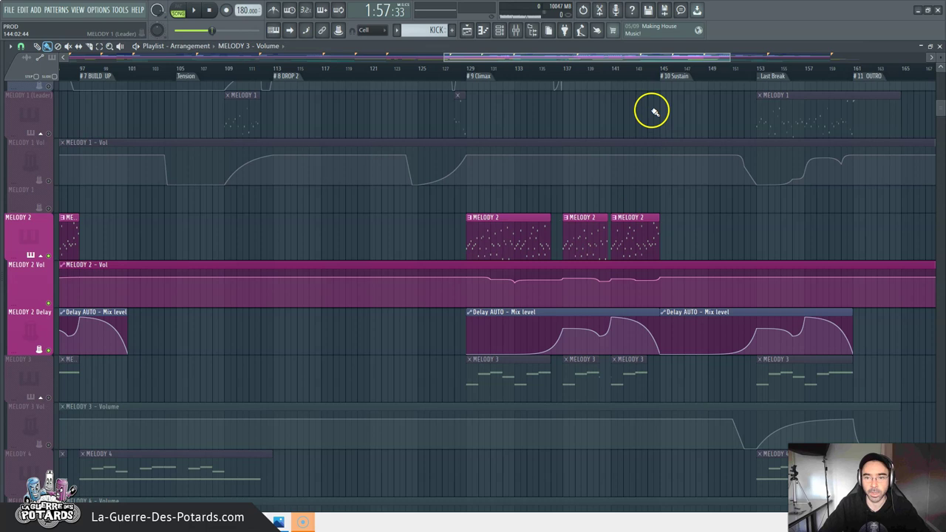
pyautogui.scroll(-3, 651, 73)
pyautogui.scroll(4, 412, 65)
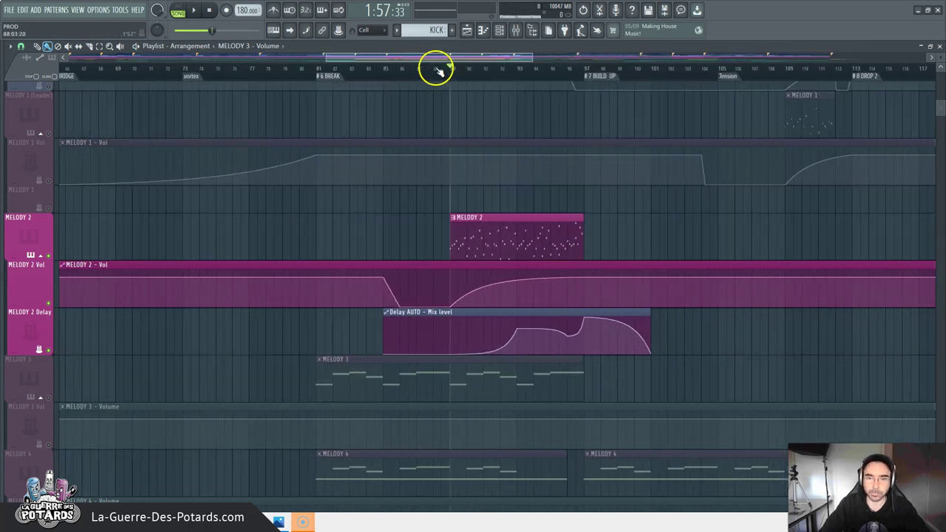
pyautogui.scroll(-3, 435, 138)
pyautogui.scroll(5, 498, 254)
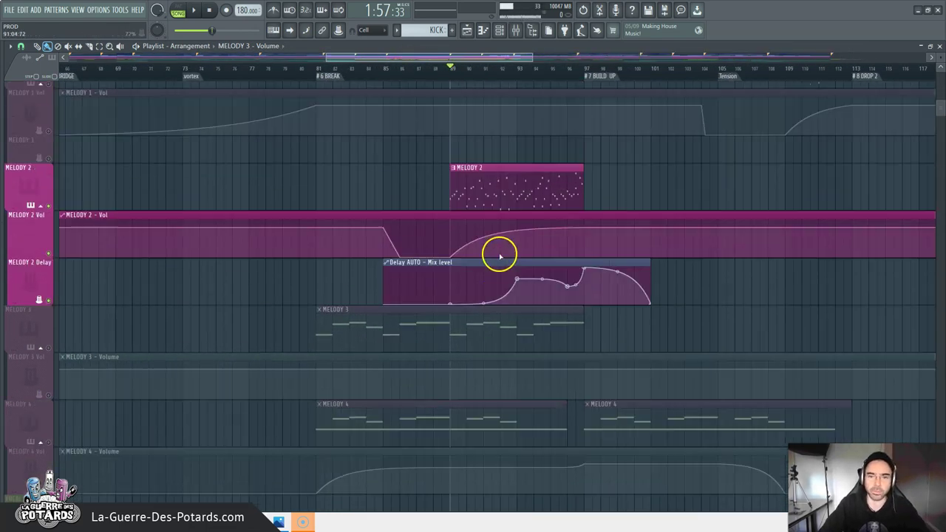
pyautogui.scroll(-2, 567, 75)
pyautogui.scroll(-3, 517, 122)
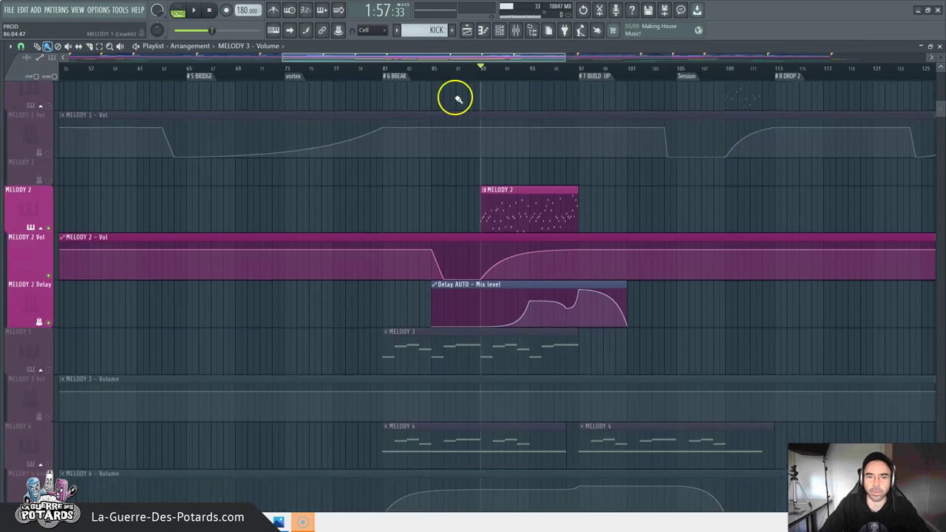
pyautogui.scroll(1, 441, 74)
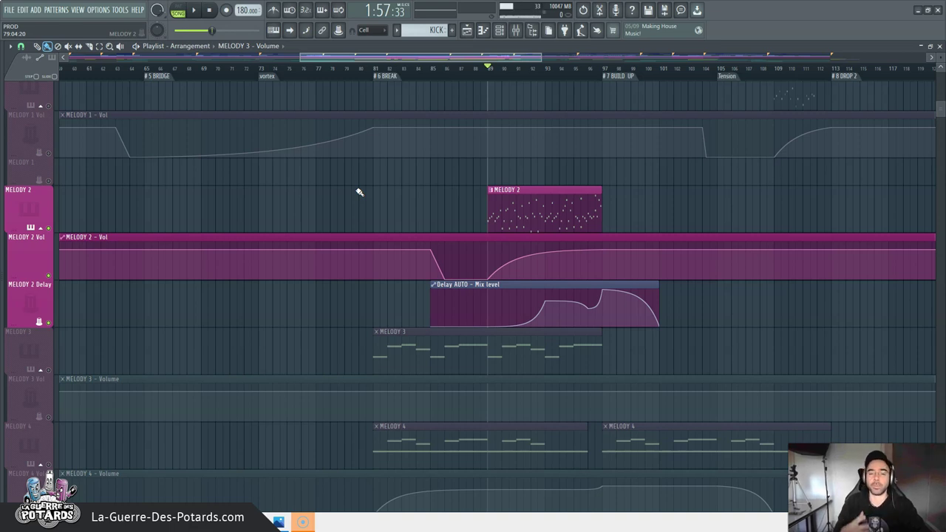
pyautogui.scroll(-3, 345, 190)
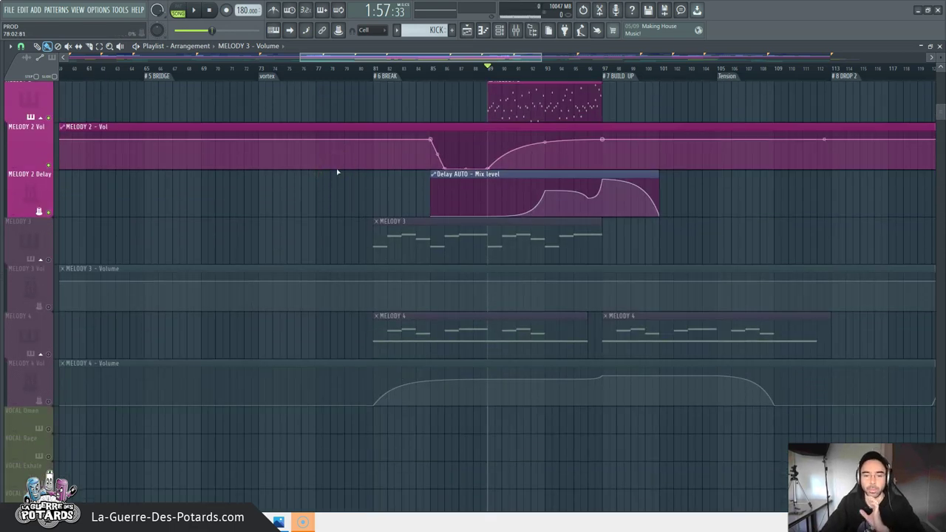
pyautogui.scroll(2, 636, 79)
pyautogui.scroll(2, 134, 217)
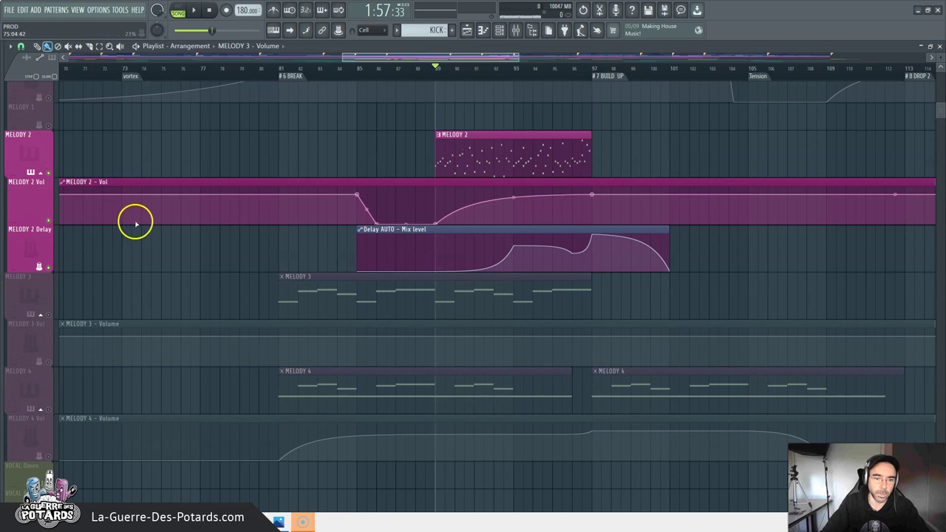
# Step: Solo the VOCAL Dialogue 2 track, play it from the start of # 6 BREAK at bar 81, and stop playback
pyautogui.click(287, 70)
pyautogui.scroll(-10, 256, 152)
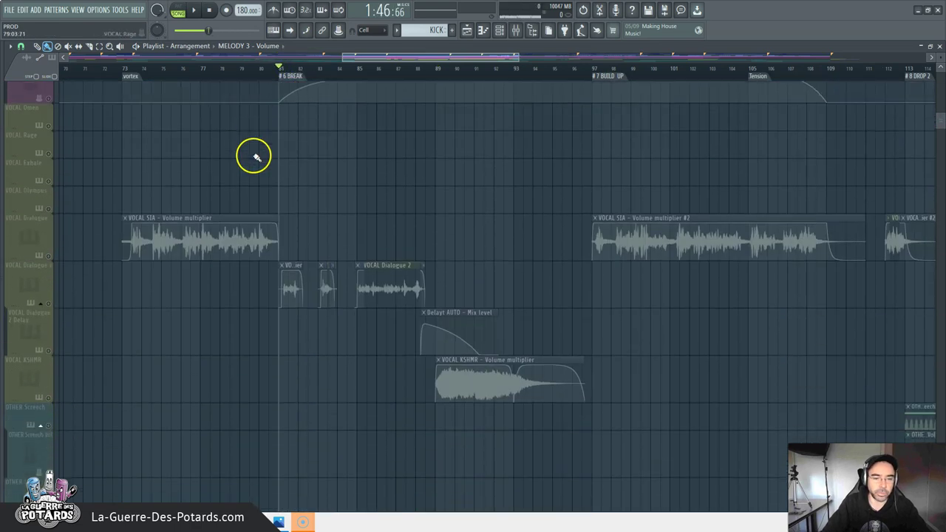
pyautogui.click(50, 305)
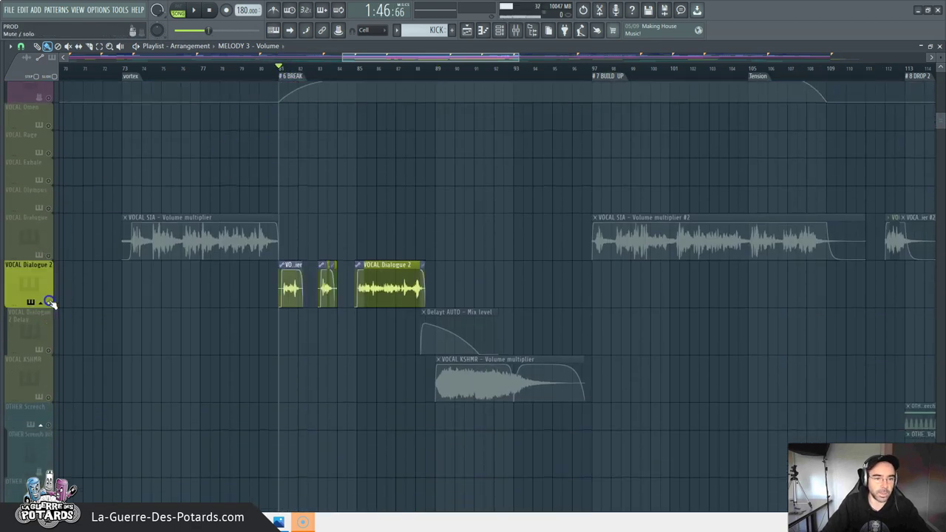
pyautogui.press('space')
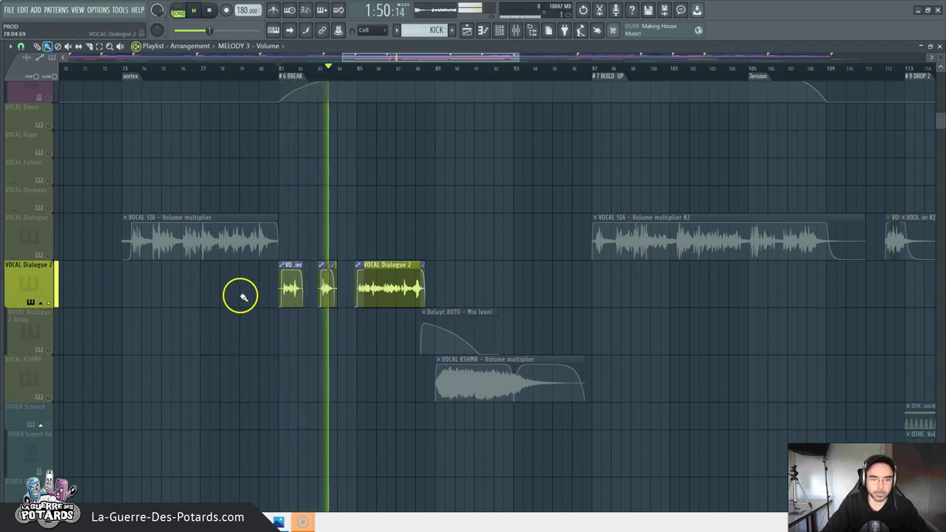
pyautogui.press('space')
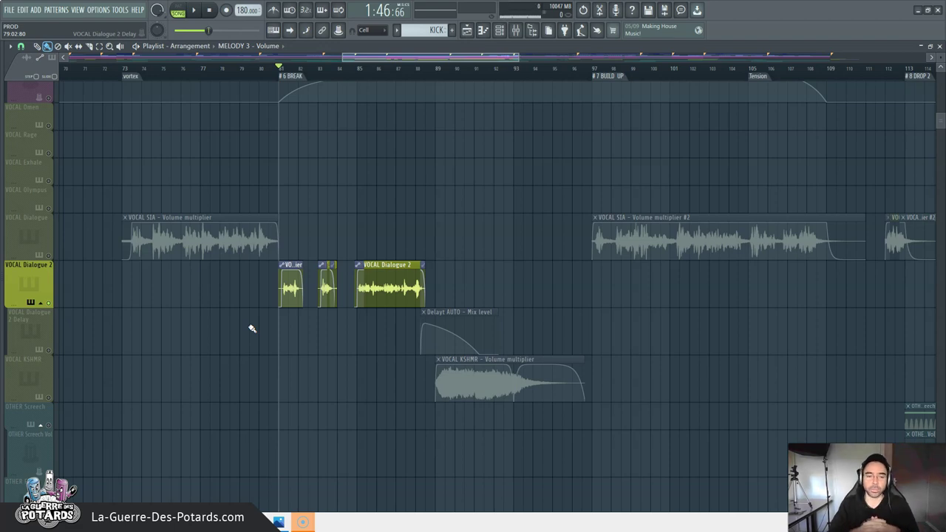
# Step: Compare the placement of the VOCAL Dialogue 2 clips in the break with the melody clips and the MELODY 4 volume curve
pyautogui.click(295, 274)
pyautogui.click(511, 199)
pyautogui.scroll(5, 562, 244)
pyautogui.scroll(-4, 581, 177)
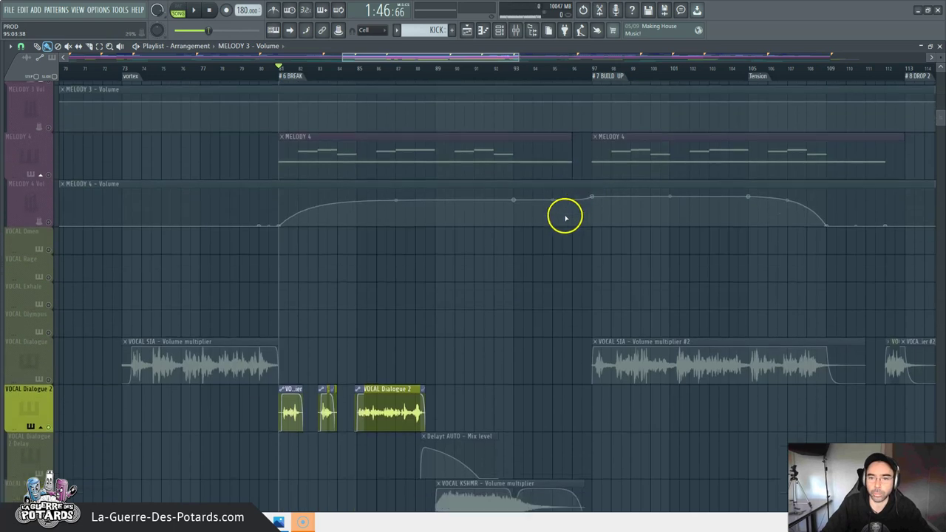
pyautogui.scroll(-1, 702, 73)
pyautogui.scroll(1, 761, 74)
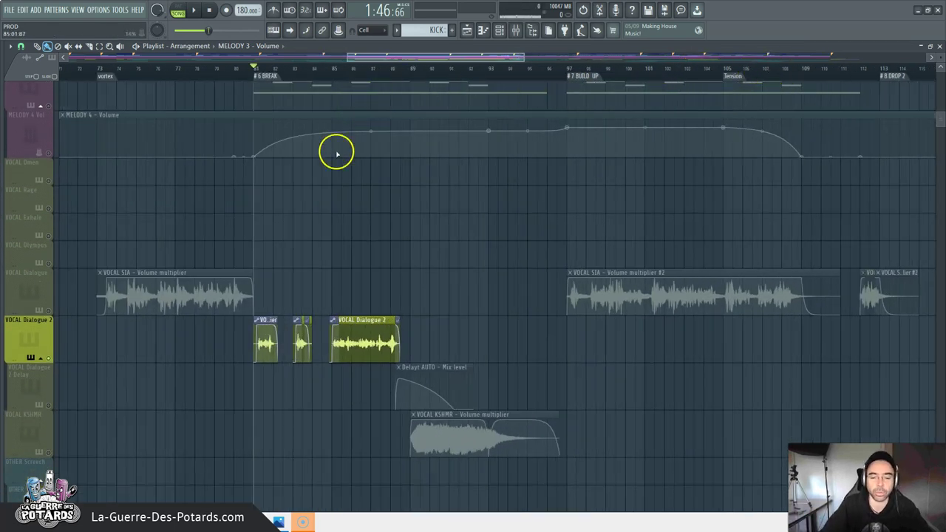
pyautogui.scroll(4, 277, 288)
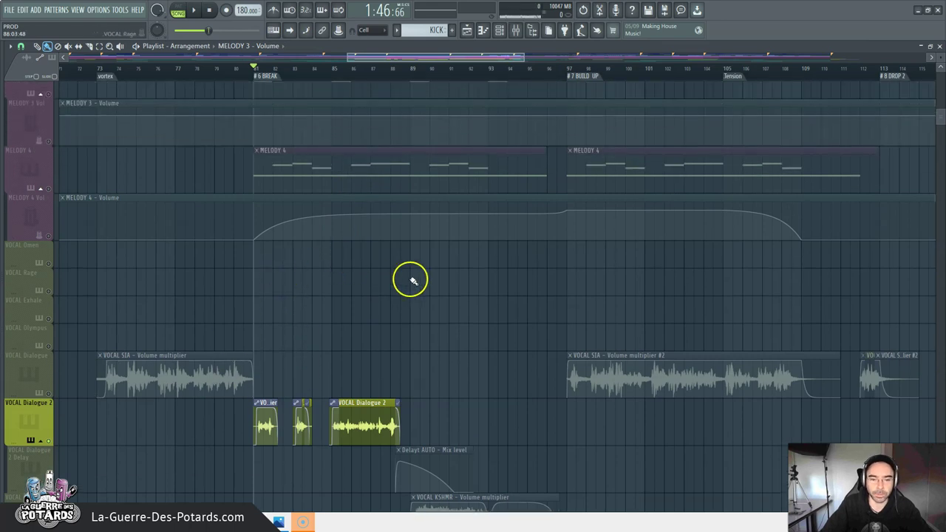
pyautogui.scroll(1, 399, 279)
pyautogui.scroll(8, 384, 282)
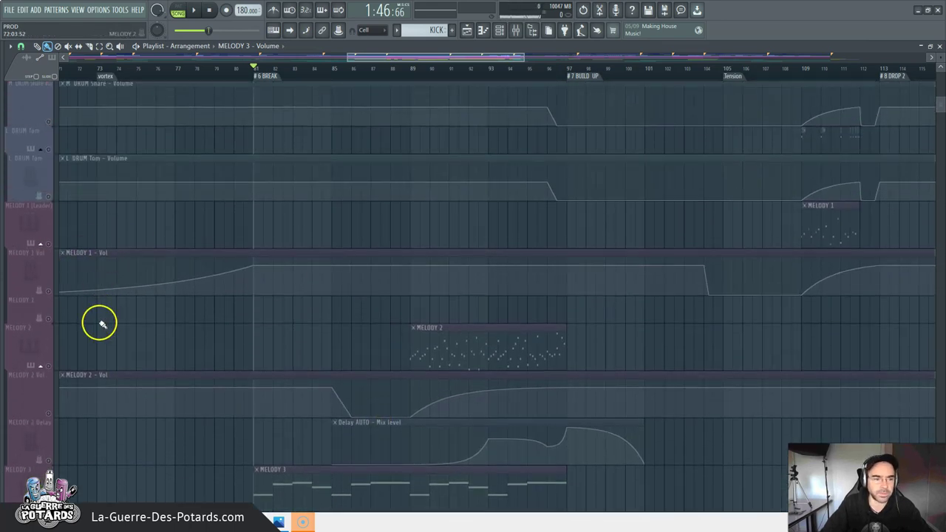
# Step: Enable the MELODY 2 track alongside VOCAL Dialogue 2
pyautogui.click(44, 364)
pyautogui.scroll(-2, 169, 271)
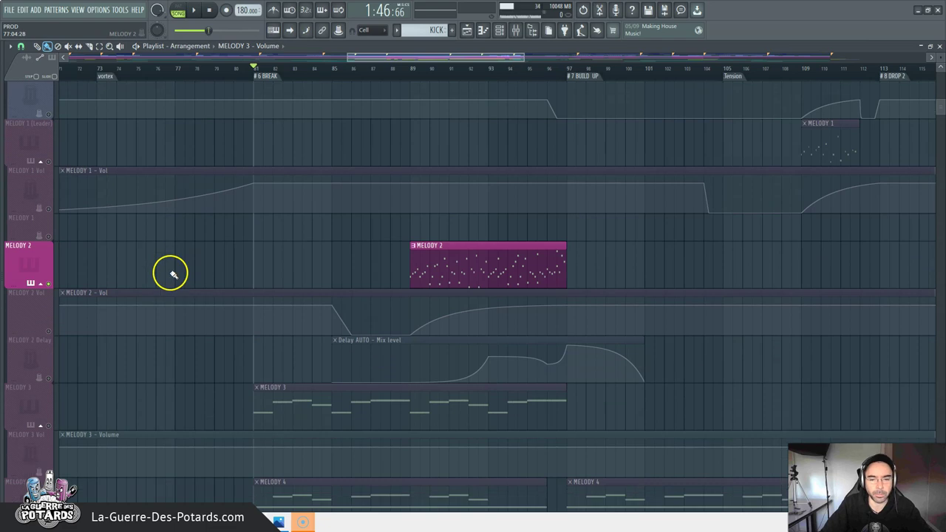
pyautogui.scroll(-1, 219, 234)
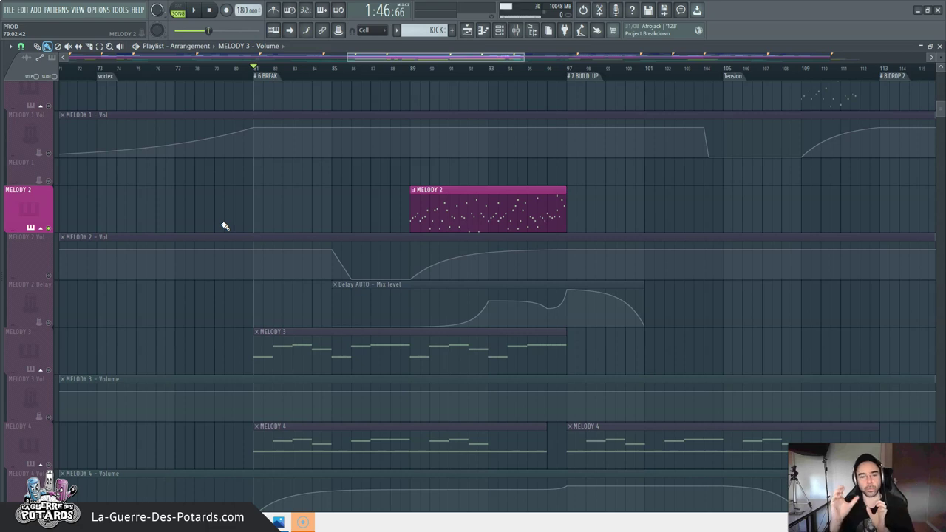
# Step: Enable the MELODY 3 and MELODY 4 tracks together with their MELODY 3 Vol and MELODY 4 Vol automation tracks
pyautogui.scroll(-10, 264, 332)
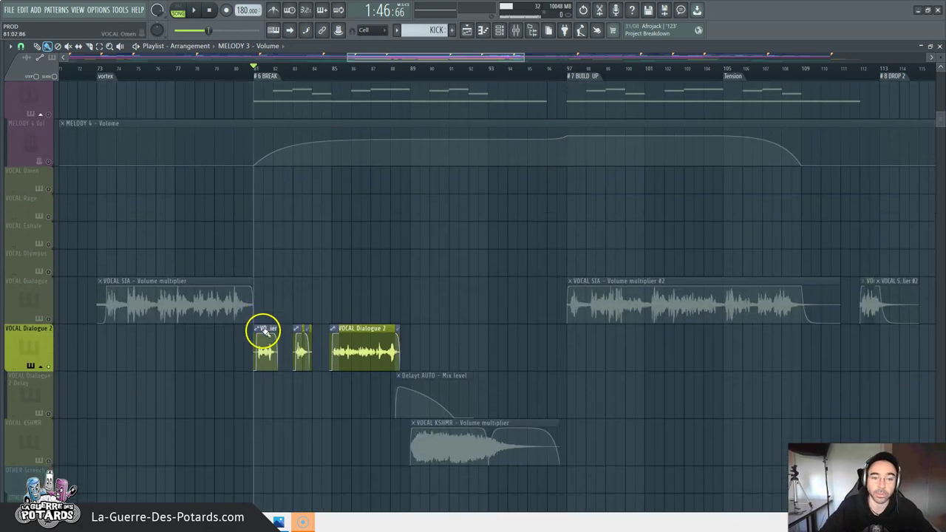
pyautogui.scroll(3, 74, 318)
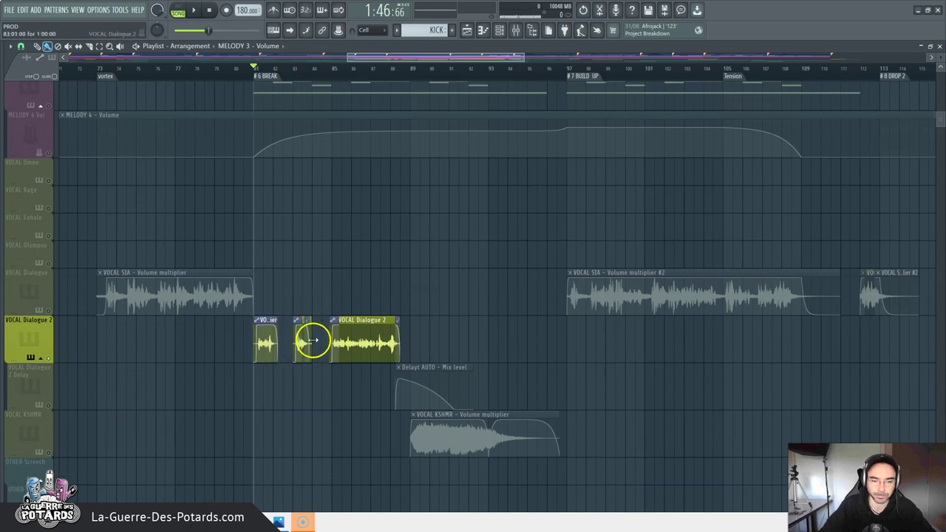
pyautogui.scroll(3, 409, 355)
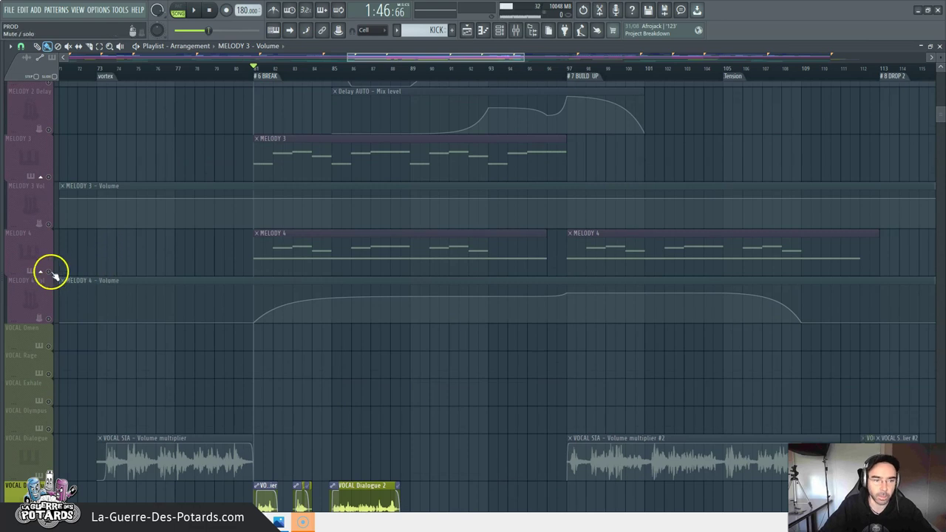
pyautogui.click(49, 272)
pyautogui.click(49, 176)
pyautogui.click(49, 223)
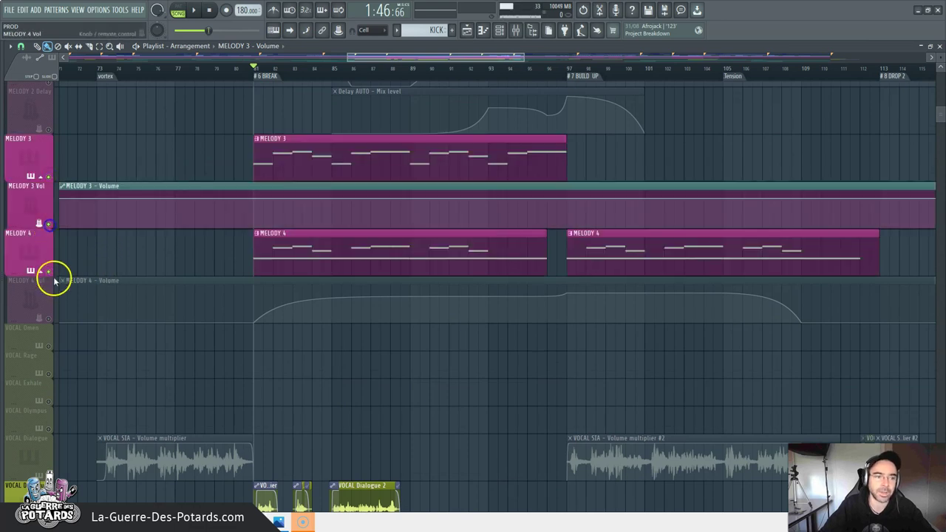
pyautogui.click(48, 318)
# Step: Enable the MELODY 2 Vol and MELODY 2 Delay automation tracks
pyautogui.scroll(2, 244, 318)
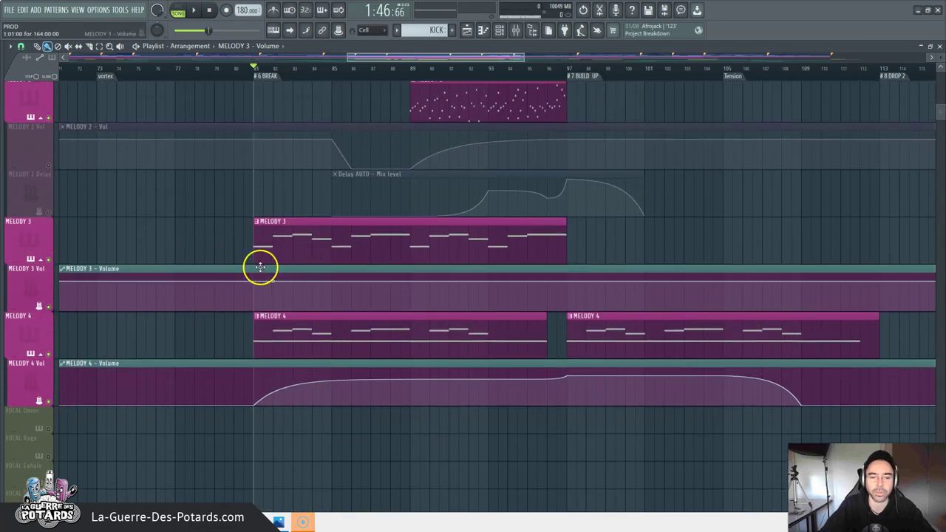
pyautogui.scroll(1, 261, 268)
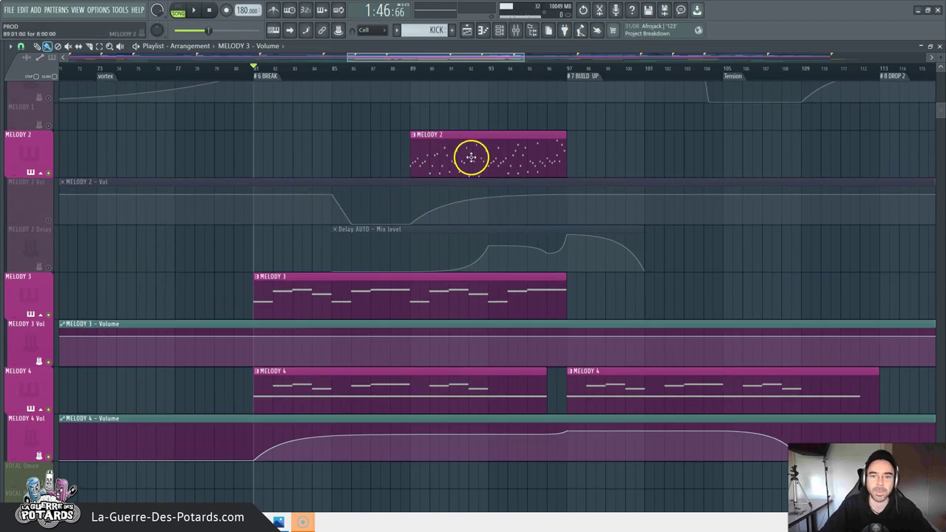
pyautogui.click(49, 220)
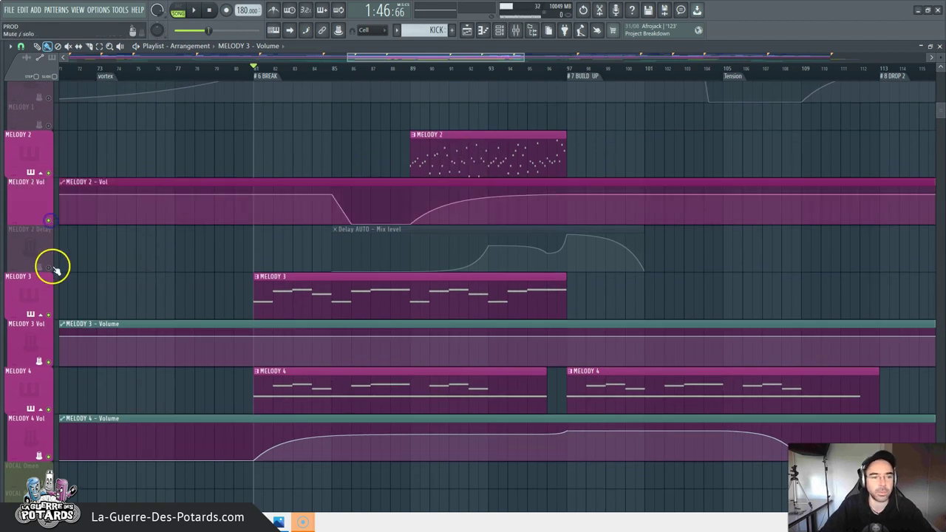
pyautogui.click(50, 268)
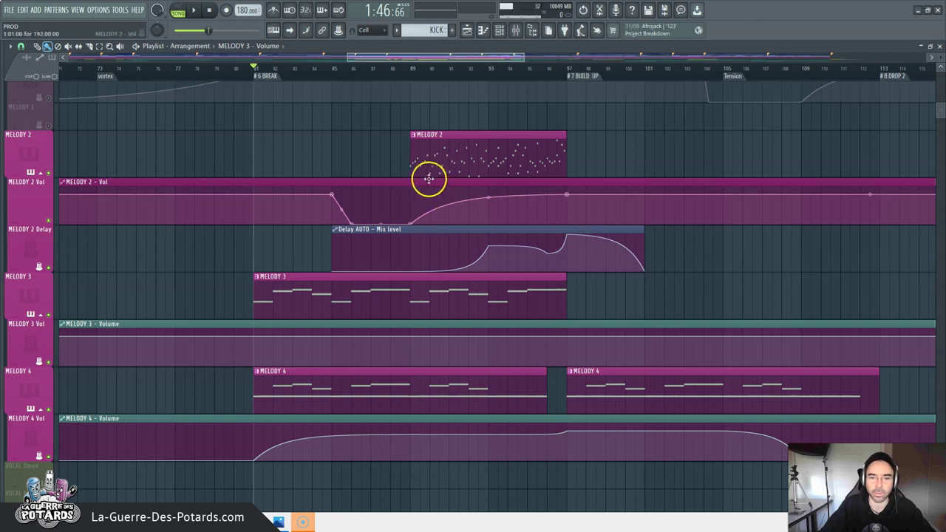
# Step: Enable the VOCAL KSHMR track and the VOCAL Dialogue 2 Delay automation track below VOCAL Dialogue 2
pyautogui.scroll(-6, 402, 228)
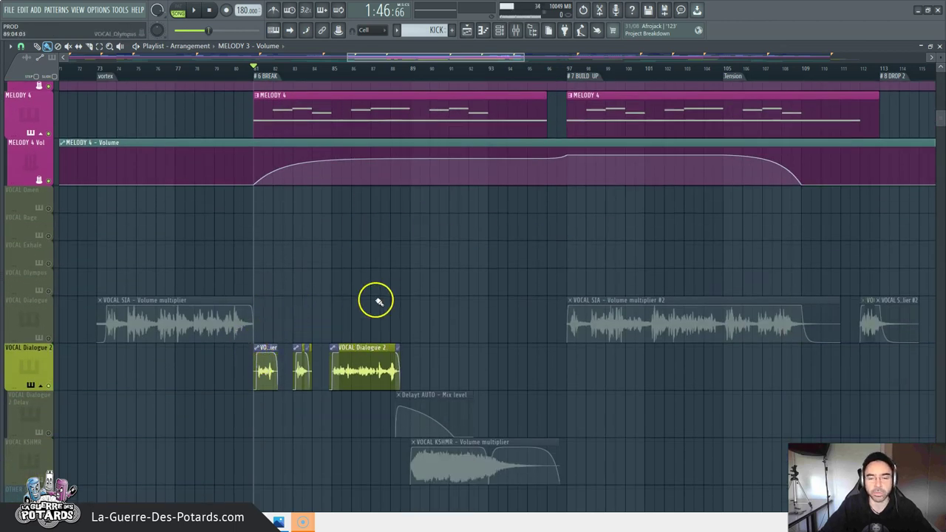
pyautogui.scroll(-2, 517, 281)
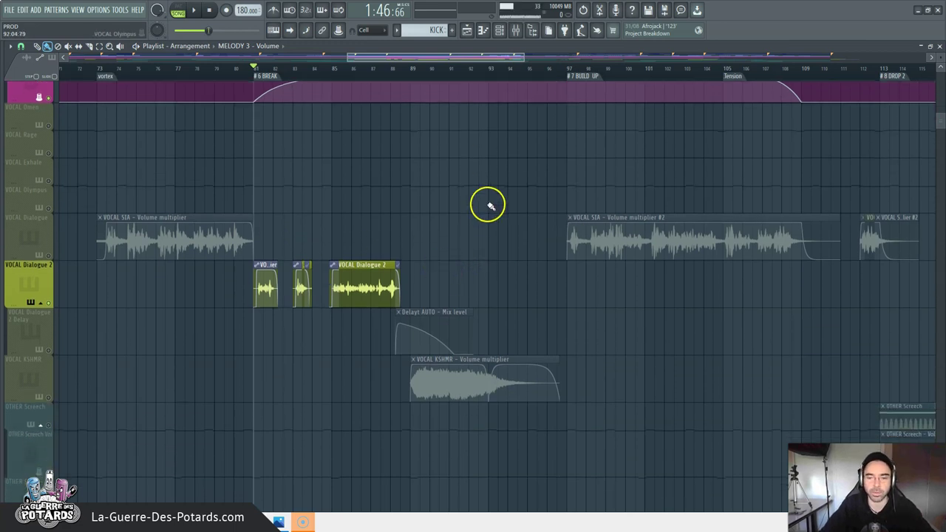
pyautogui.scroll(2, 488, 205)
pyautogui.scroll(-3, 399, 244)
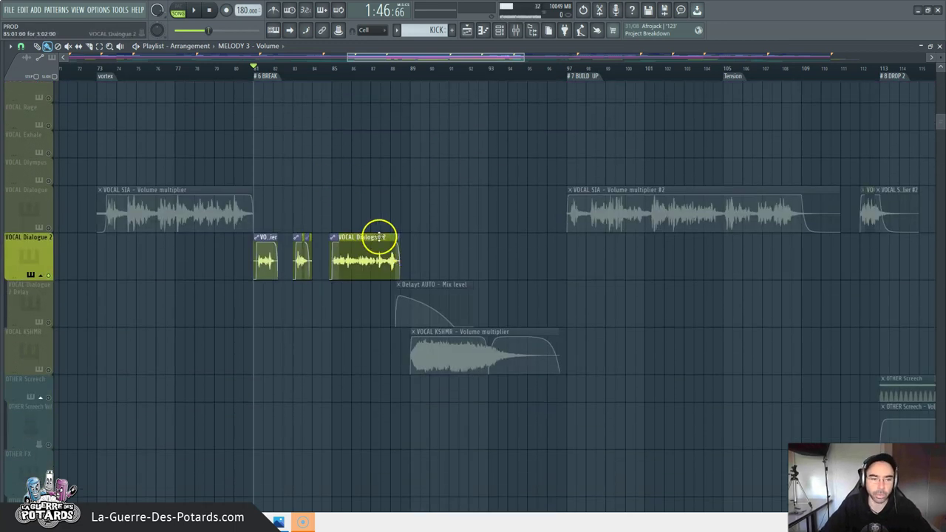
pyautogui.click(53, 368)
pyautogui.click(45, 318)
# Step: Play the arrangement from bar 89 to hear the VOCAL KSHMR clip, stopping after bar 93
pyautogui.click(413, 76)
pyautogui.press('space')
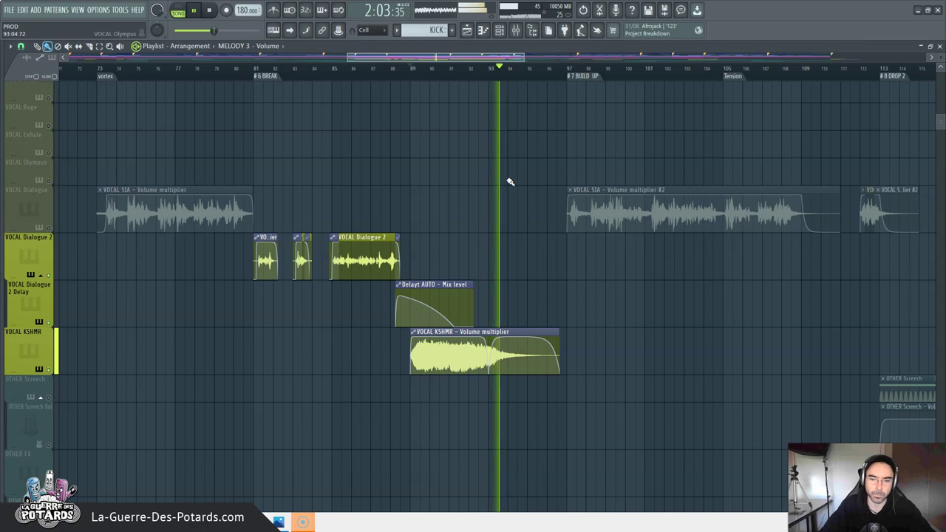
pyautogui.press('space')
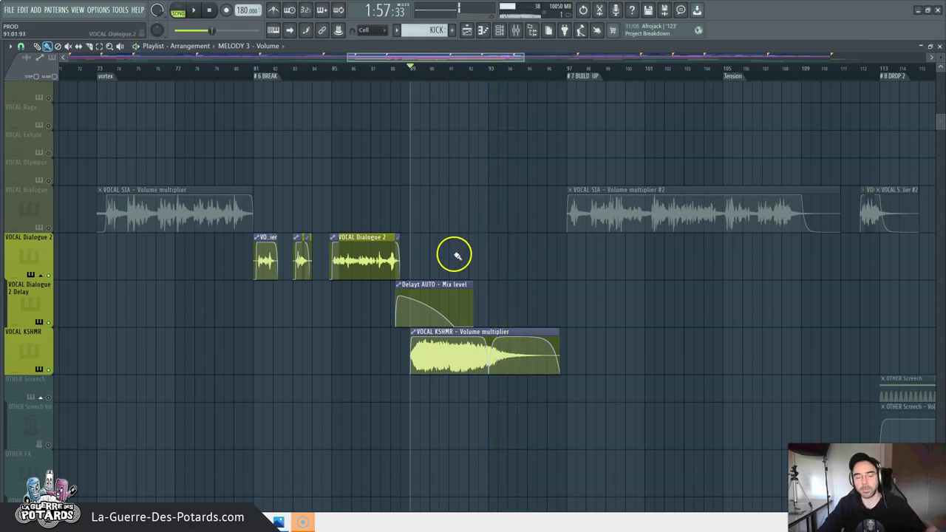
# Step: Enable the VOCAL Dialogue track above VOCAL Dialogue 2
pyautogui.scroll(2, 449, 253)
pyautogui.scroll(1, 448, 253)
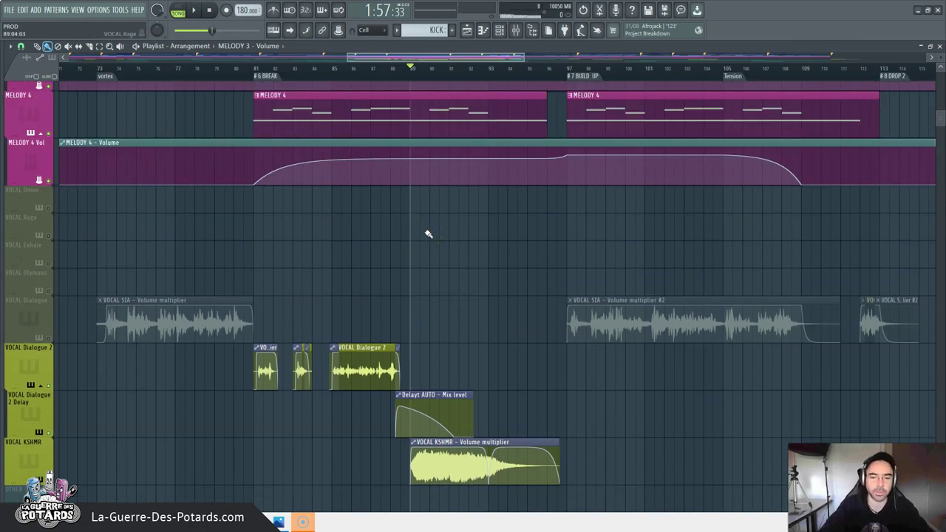
pyautogui.click(50, 338)
# Step: Play the build-up from the # 7 BUILD UP marker at bar 97 to hear the VOCAL SIA clip, and stop playback
pyautogui.click(569, 68)
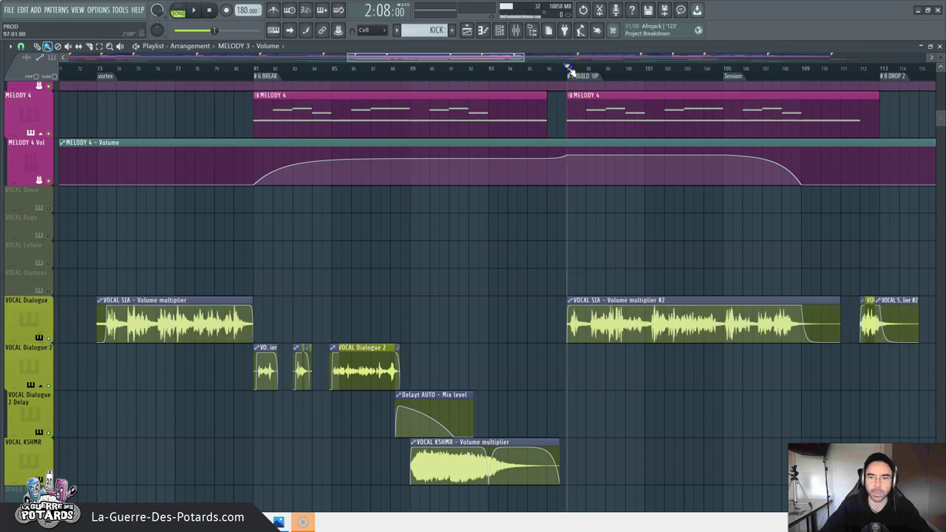
pyautogui.hscroll(3, 624, 65)
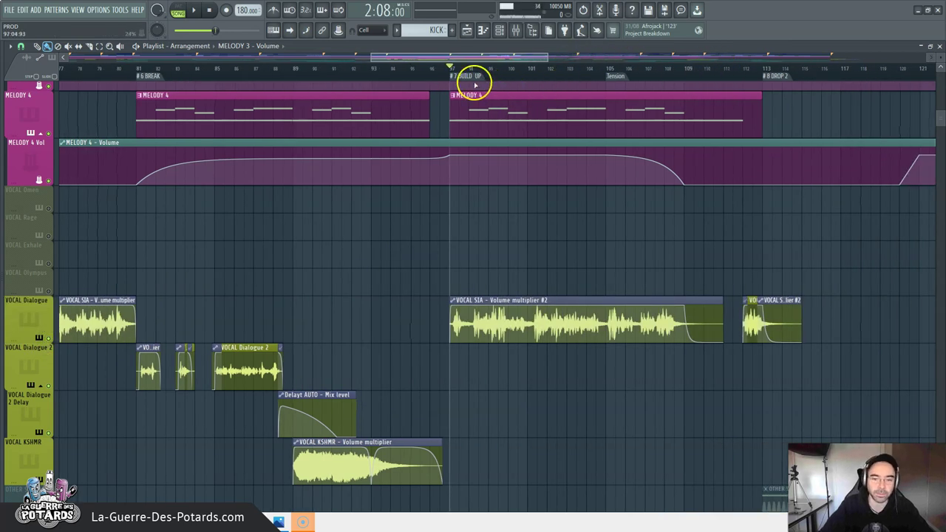
pyautogui.press('space')
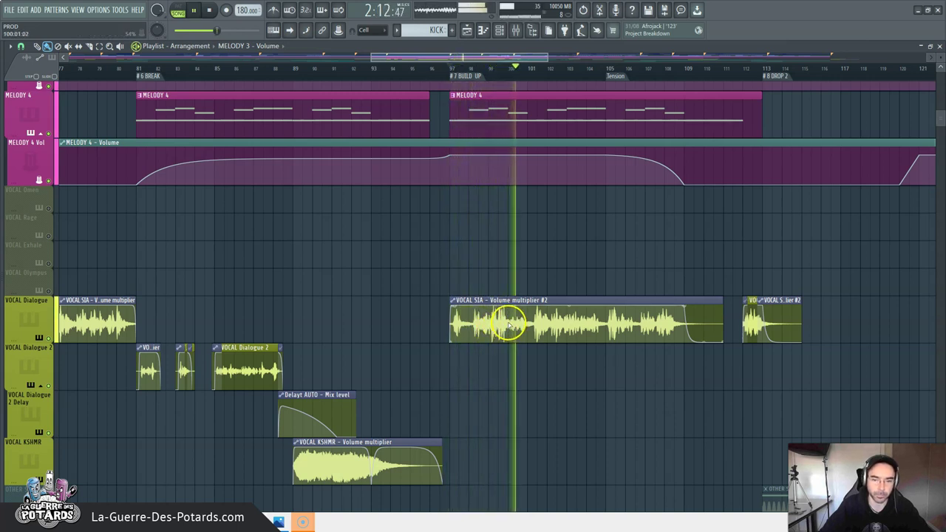
pyautogui.press('space')
# Step: Review the vocal clips around the build-up and place the playhead at the # 6 BREAK marker
pyautogui.hscroll(4, 530, 65)
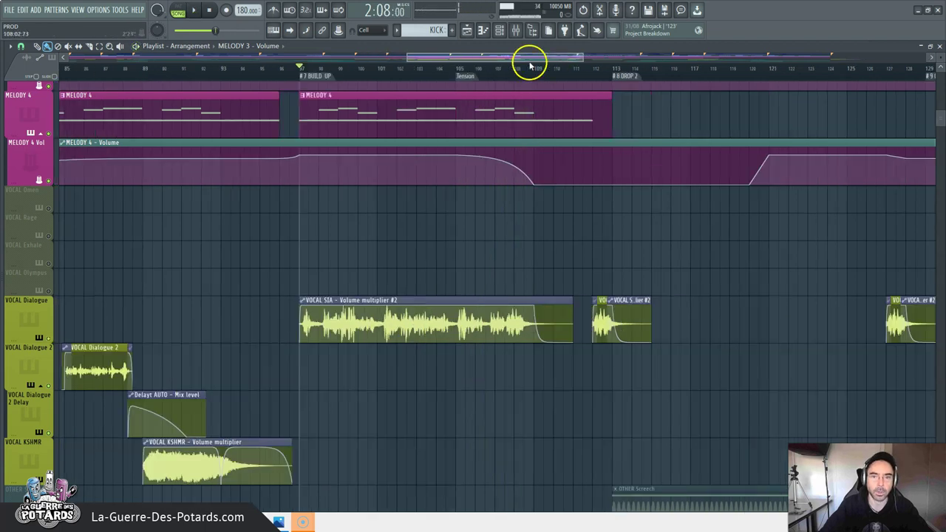
pyautogui.scroll(3, 177, 249)
pyautogui.scroll(-3, 486, 71)
pyautogui.scroll(-3, 204, 198)
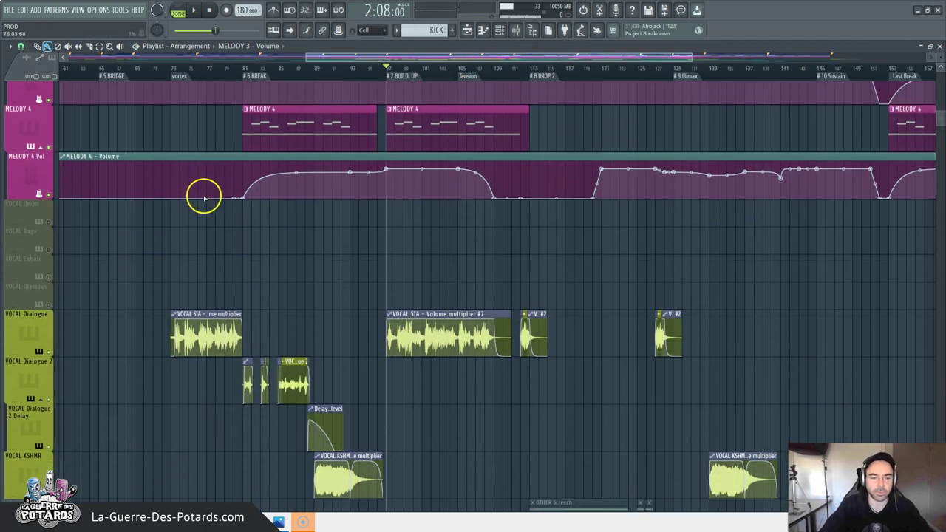
pyautogui.scroll(-2, 207, 203)
pyautogui.click(244, 67)
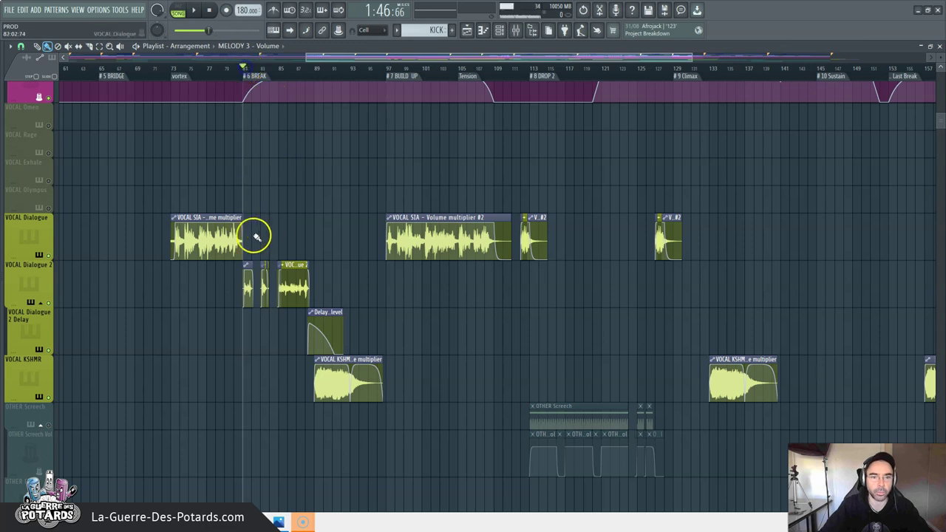
# Step: Place the playhead at bar 89 and examine the MELODY 2 clip with its volume and delay automation
pyautogui.scroll(7, 338, 243)
pyautogui.click(318, 73)
pyautogui.scroll(3, 318, 82)
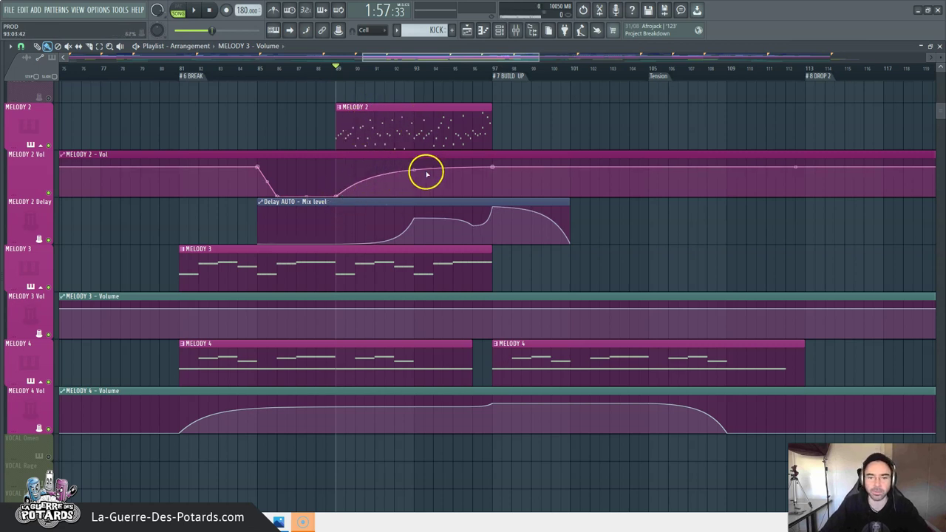
# Step: Place the playhead at the # 7 BUILD UP marker and compare the melody clips with the vocal clips in the break
pyautogui.scroll(-5, 428, 166)
pyautogui.click(499, 68)
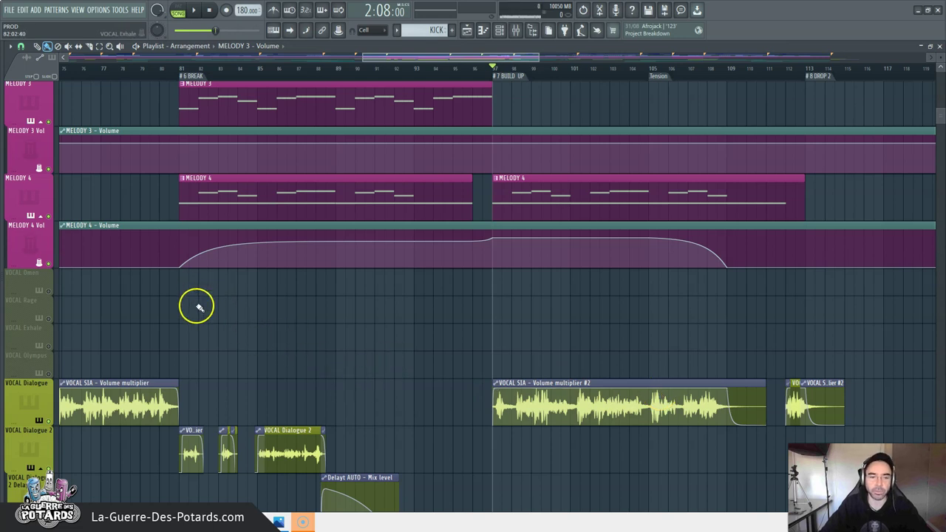
pyautogui.scroll(4, 266, 281)
pyautogui.scroll(-4, 222, 259)
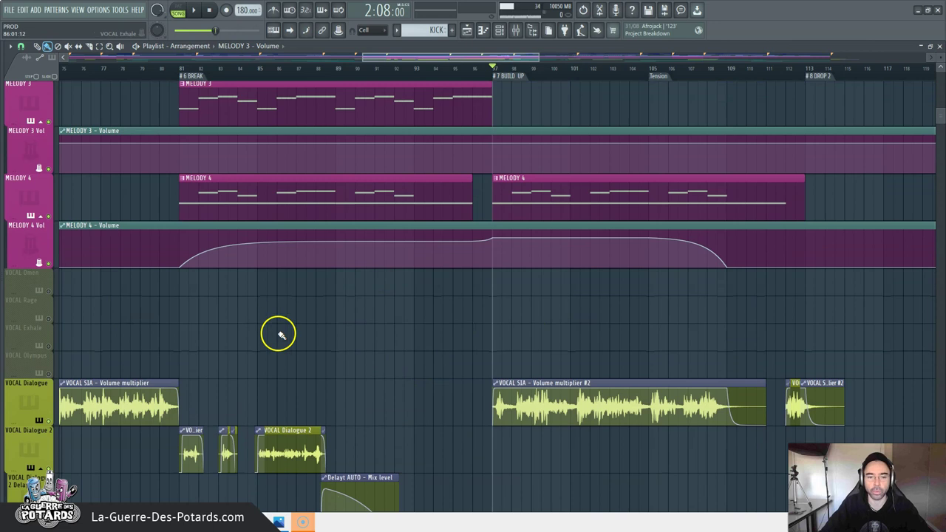
pyautogui.scroll(3, 399, 334)
pyautogui.scroll(2, 373, 193)
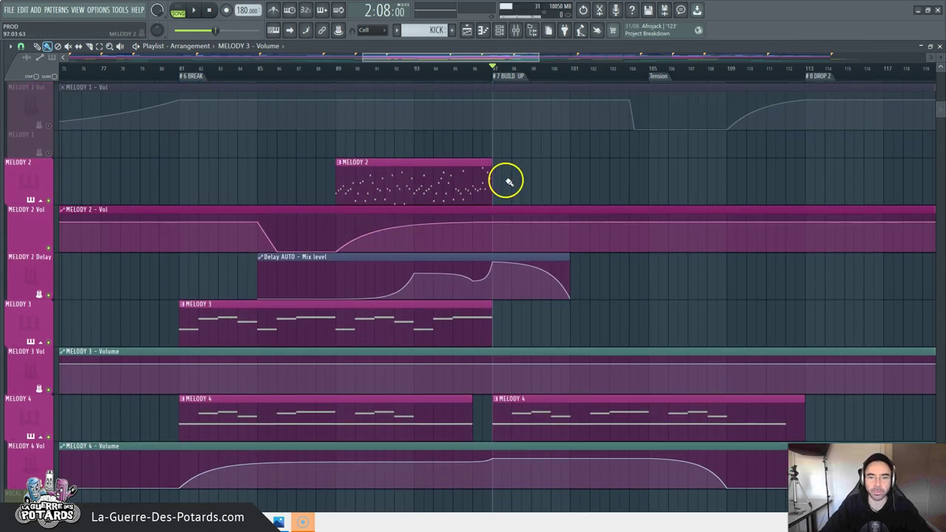
# Step: Play the second half of the break from bar 93 to hear MELODY 2 with its delay automation, and stop playback
pyautogui.click(337, 70)
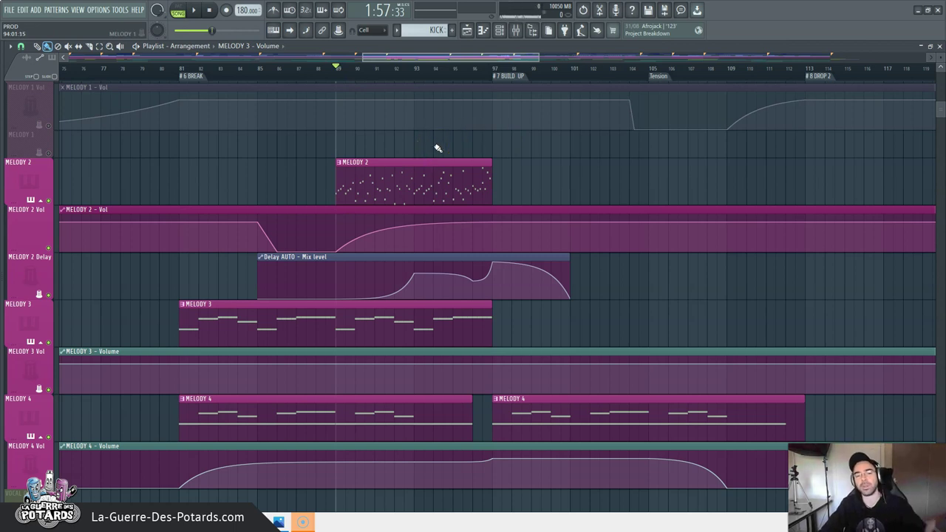
pyautogui.click(415, 77)
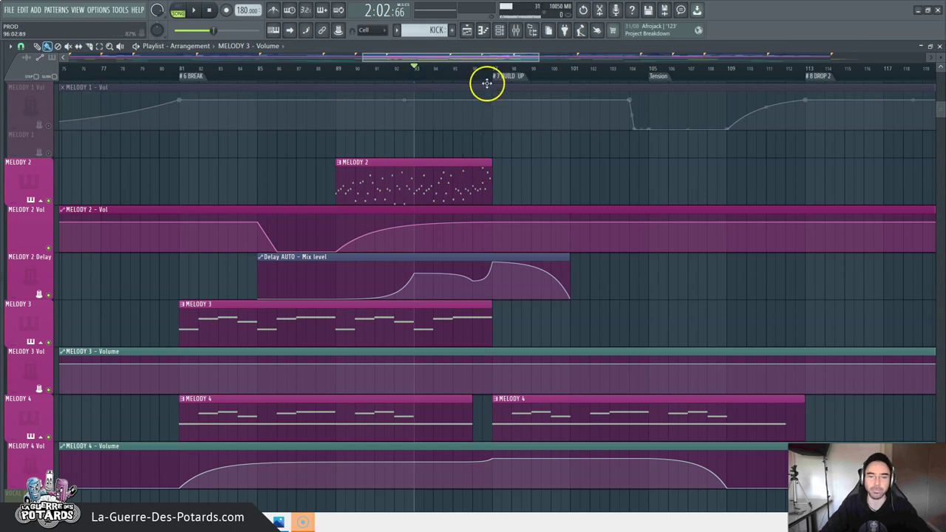
pyautogui.press('space')
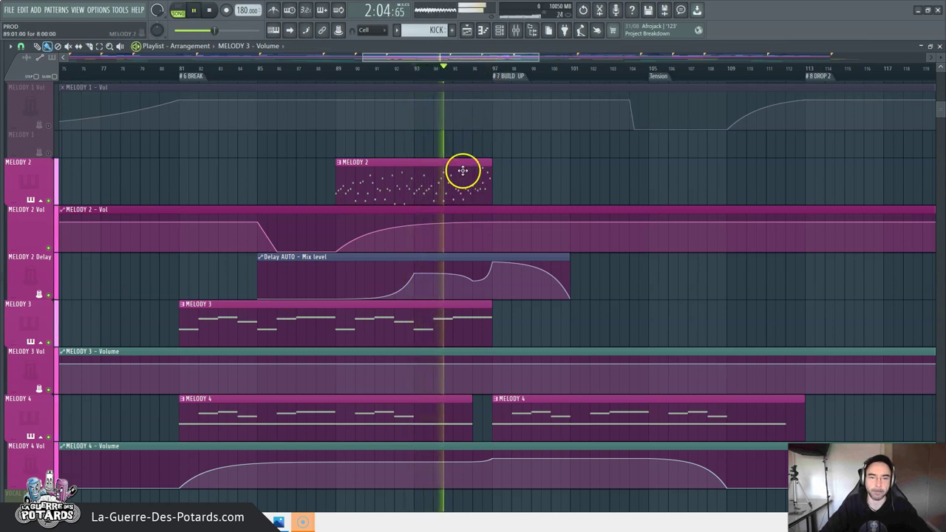
pyautogui.scroll(2, 525, 74)
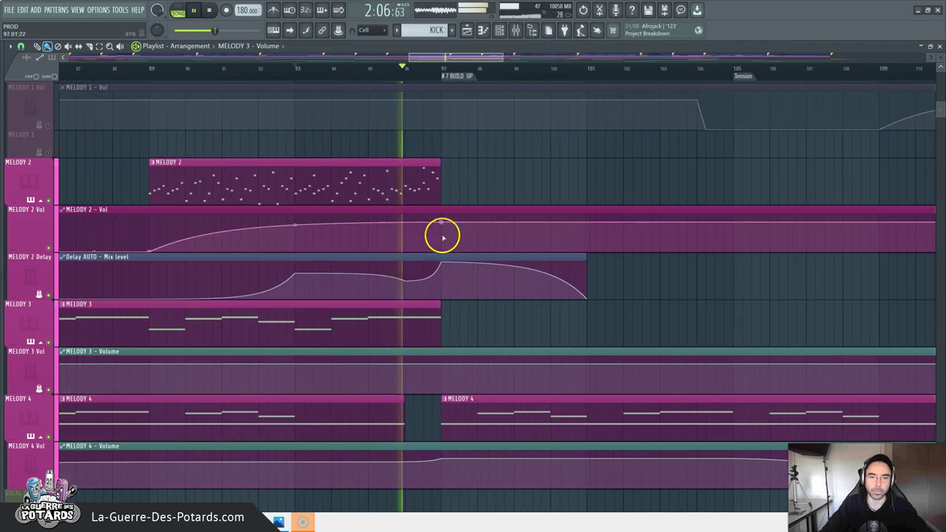
pyautogui.press('space')
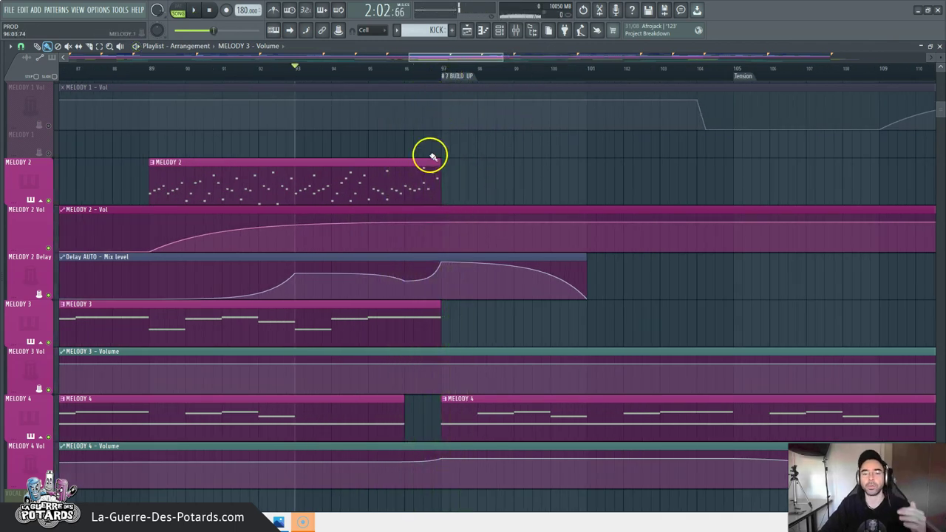
# Step: Move the playhead to the # 7 BUILD UP marker and compare the ending melody clips with the VOCAL SIA clip starting there
pyautogui.click(443, 68)
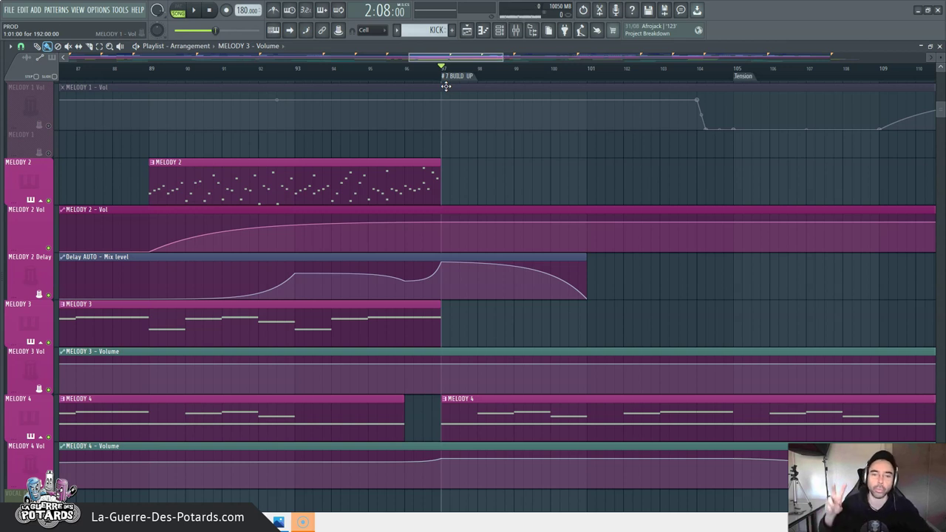
pyautogui.moveTo(449, 77)
pyautogui.mouseDown()
pyautogui.moveTo(404, 78)
pyautogui.moveTo(442, 73)
pyautogui.mouseUp()
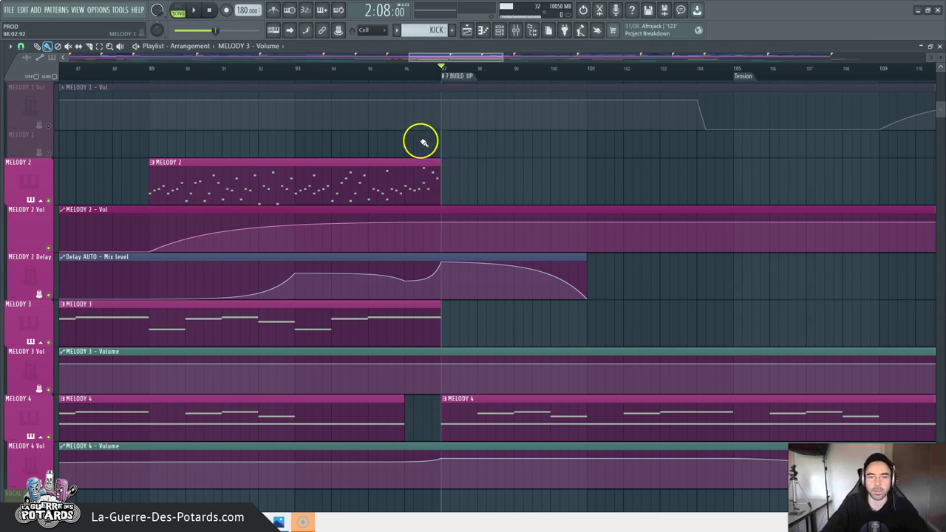
pyautogui.scroll(-4, 419, 140)
pyautogui.scroll(3, 434, 126)
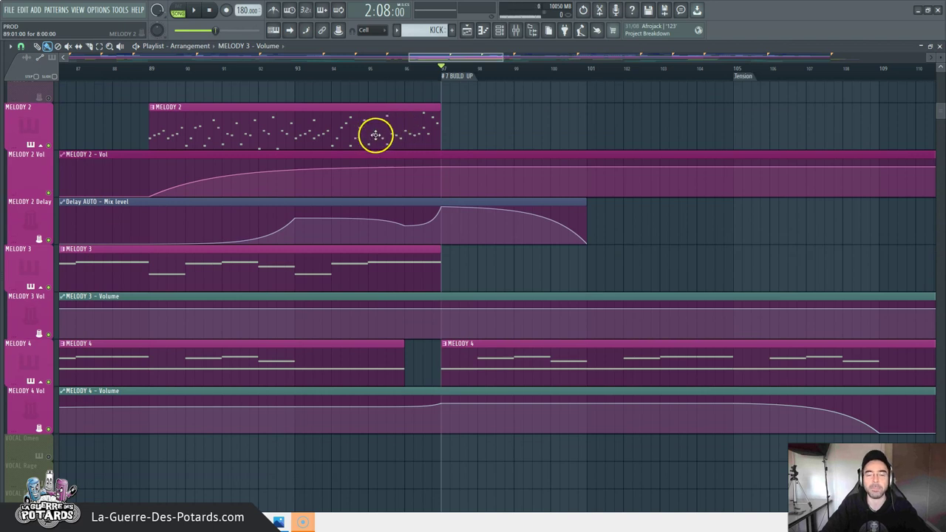
pyautogui.scroll(-7, 436, 142)
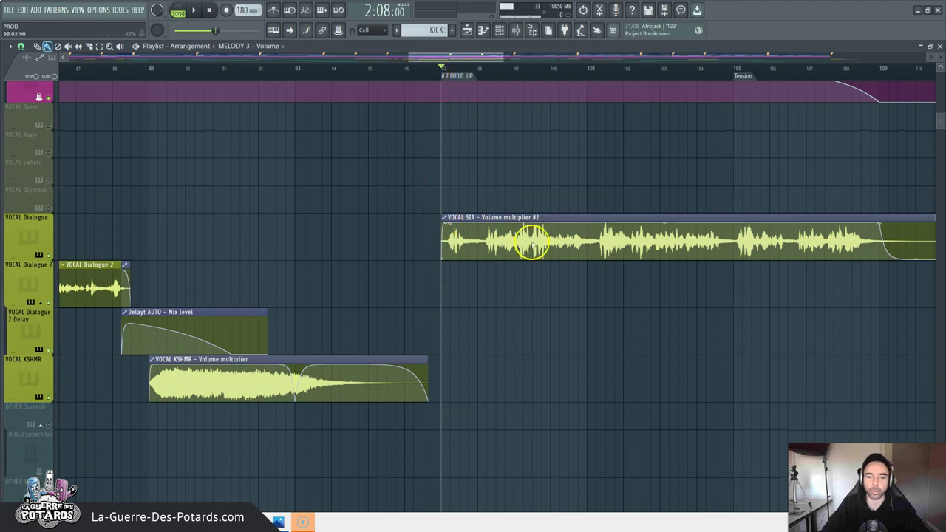
pyautogui.scroll(-4, 502, 68)
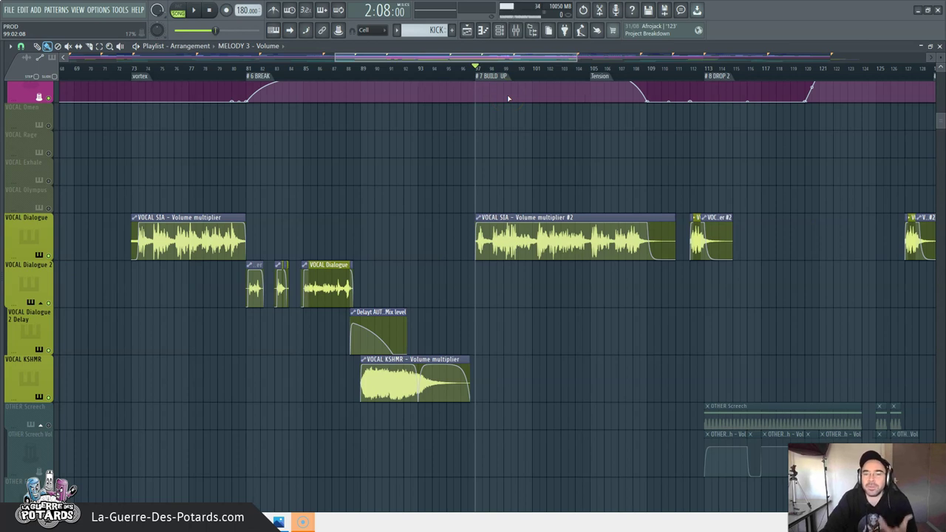
# Step: Place the playhead at the Tension marker and examine the drum, melody and vocal tracks around the break and build-up
pyautogui.moveTo(549, 59); pyautogui.dragTo(575, 58)
pyautogui.click(503, 76)
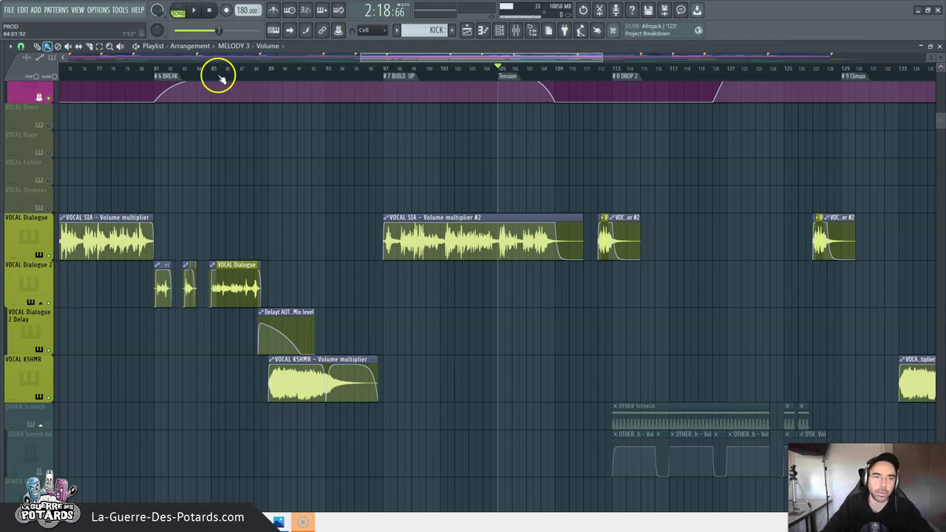
pyautogui.scroll(-2, 608, 75)
pyautogui.scroll(-3, 355, 214)
pyautogui.scroll(6, 362, 267)
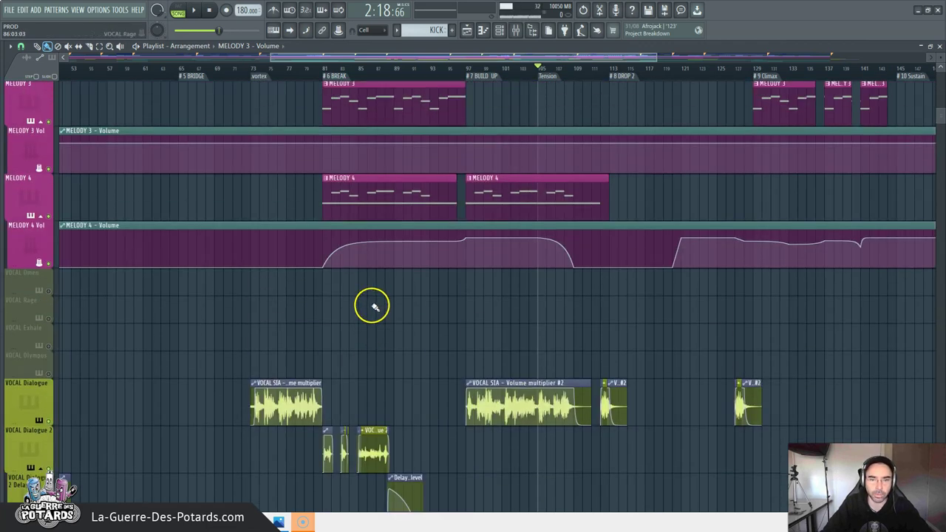
pyautogui.scroll(10, 374, 306)
pyautogui.scroll(-9, 424, 323)
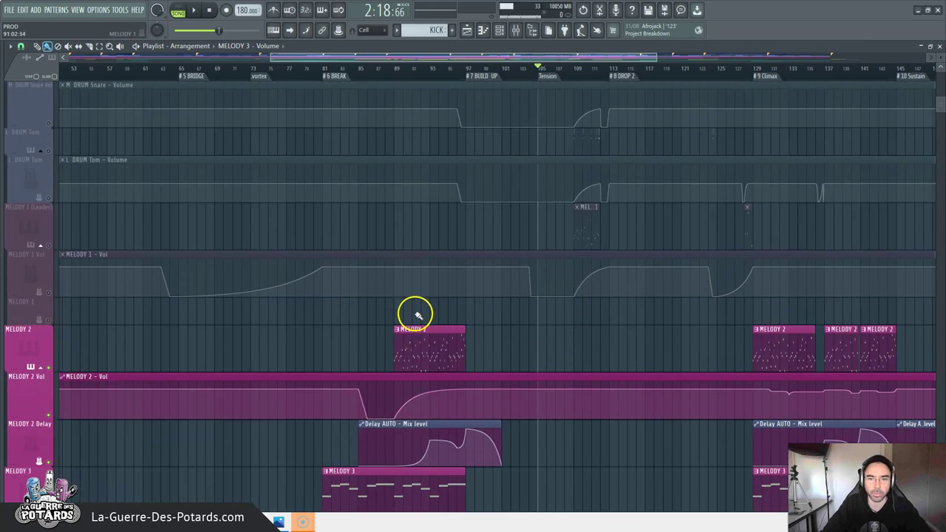
pyautogui.scroll(-8, 417, 315)
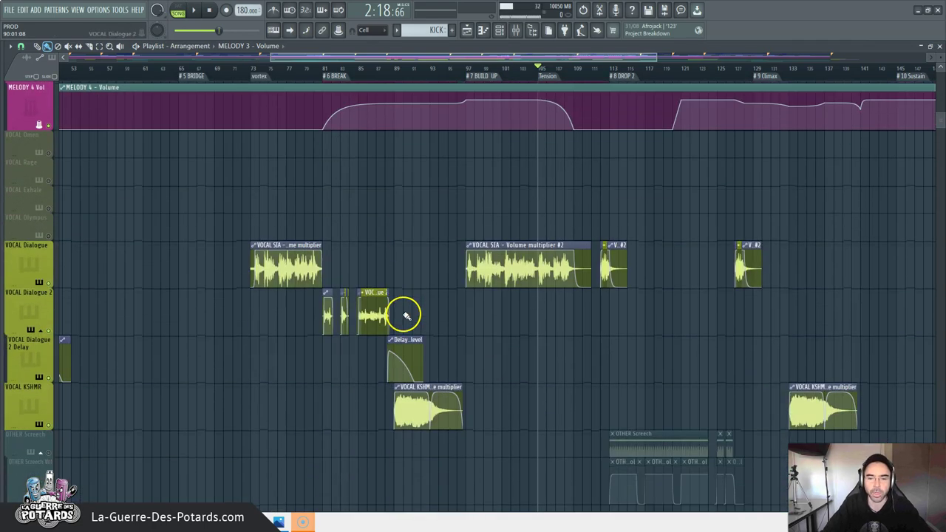
pyautogui.scroll(-3, 407, 316)
# Step: Examine the vocal clips from the # 5 BRIDGE to the # 8 DROP 2 marker and return the playhead to the # 6 BREAK marker
pyautogui.moveTo(629, 59); pyautogui.dragTo(389, 76)
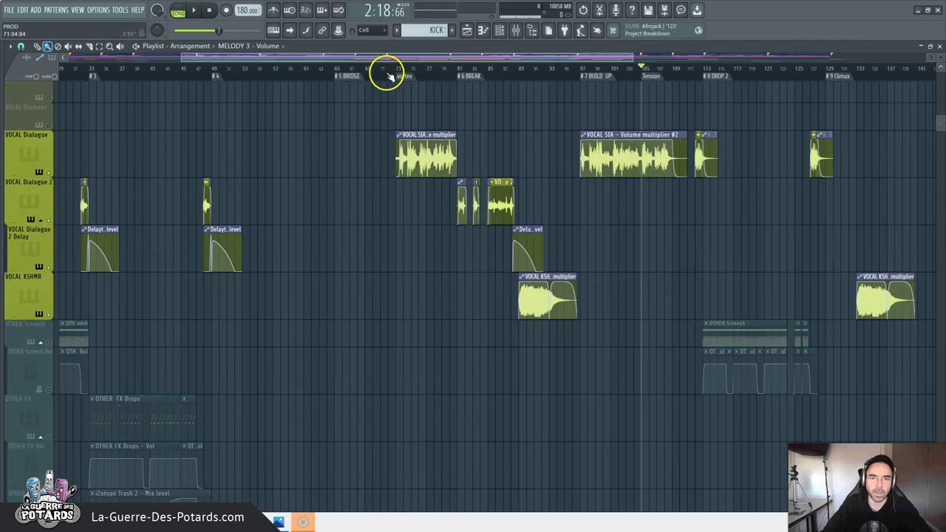
pyautogui.scroll(3, 658, 67)
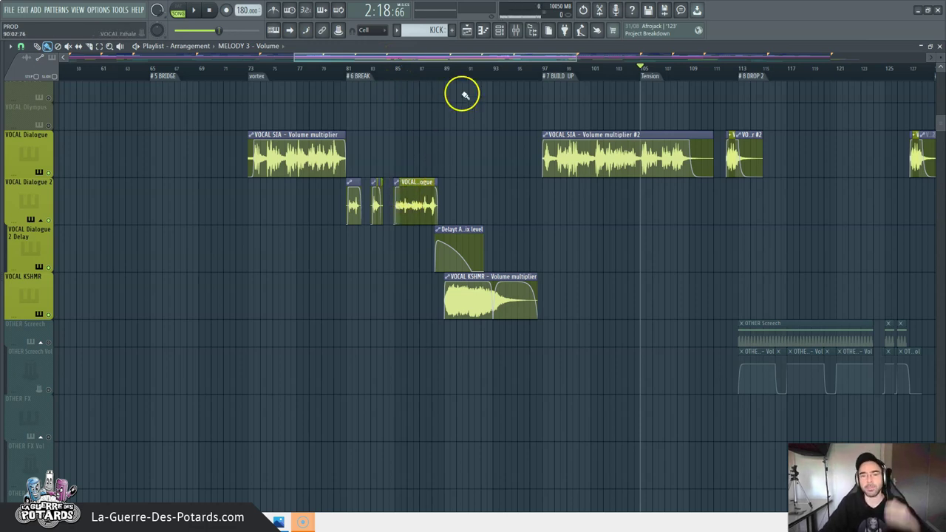
pyautogui.scroll(-2, 451, 75)
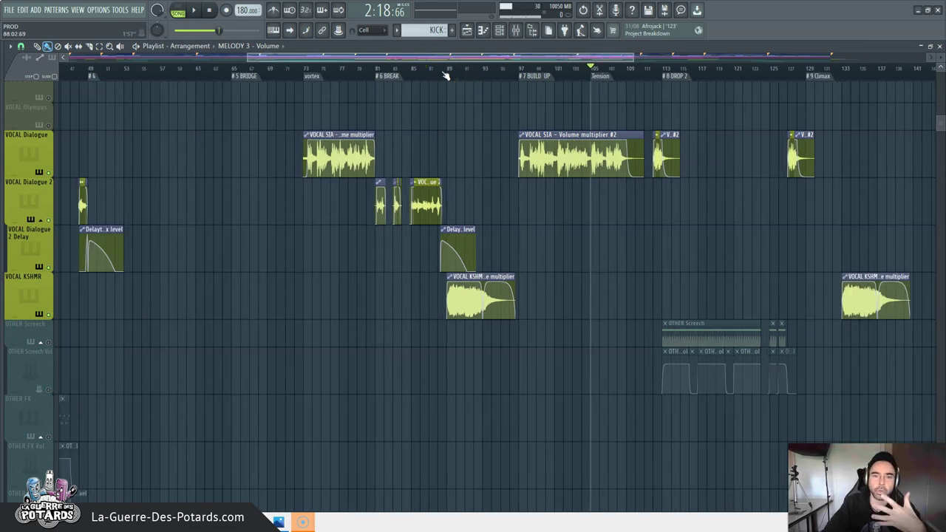
pyautogui.click(376, 70)
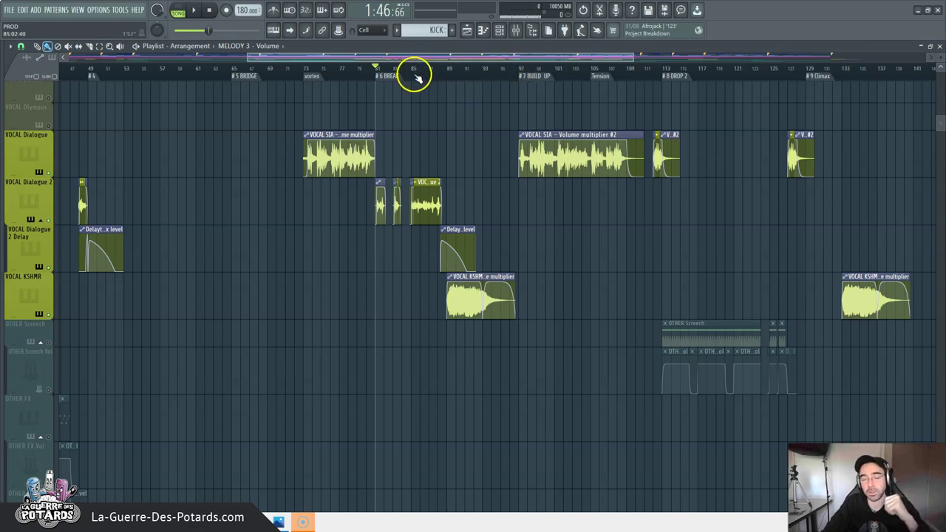
pyautogui.scroll(2, 439, 74)
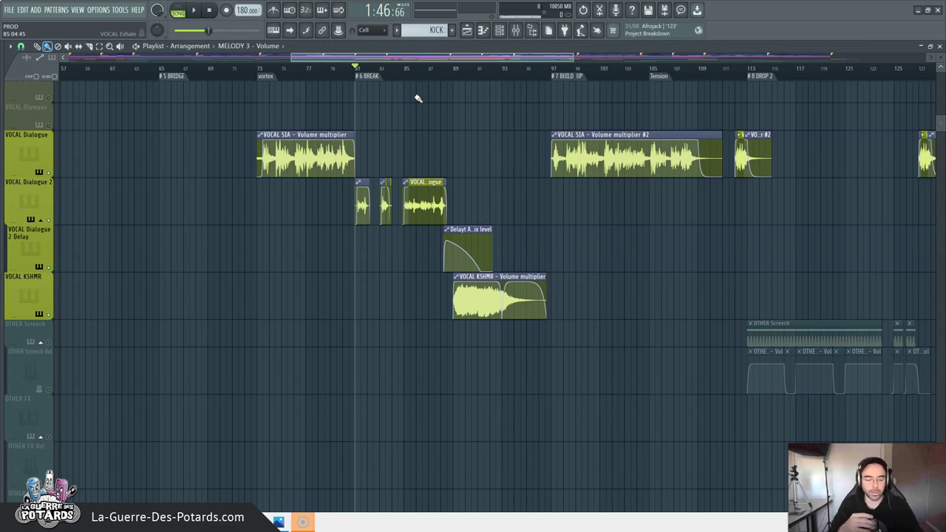
# Step: Switch to the CTA-SP-MS.jpg image in Photos
pyautogui.hotkey('alt', 'Tab')
pyautogui.hotkey('alt', 'Tab')
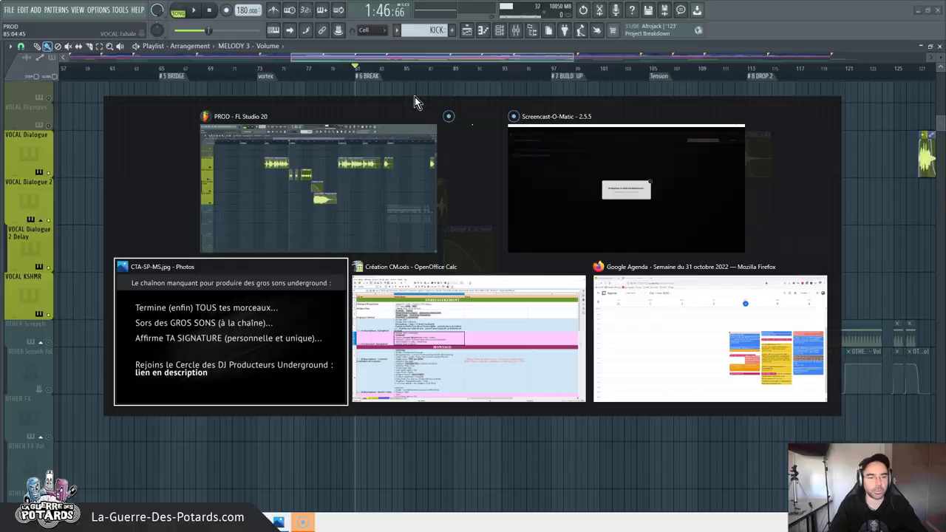